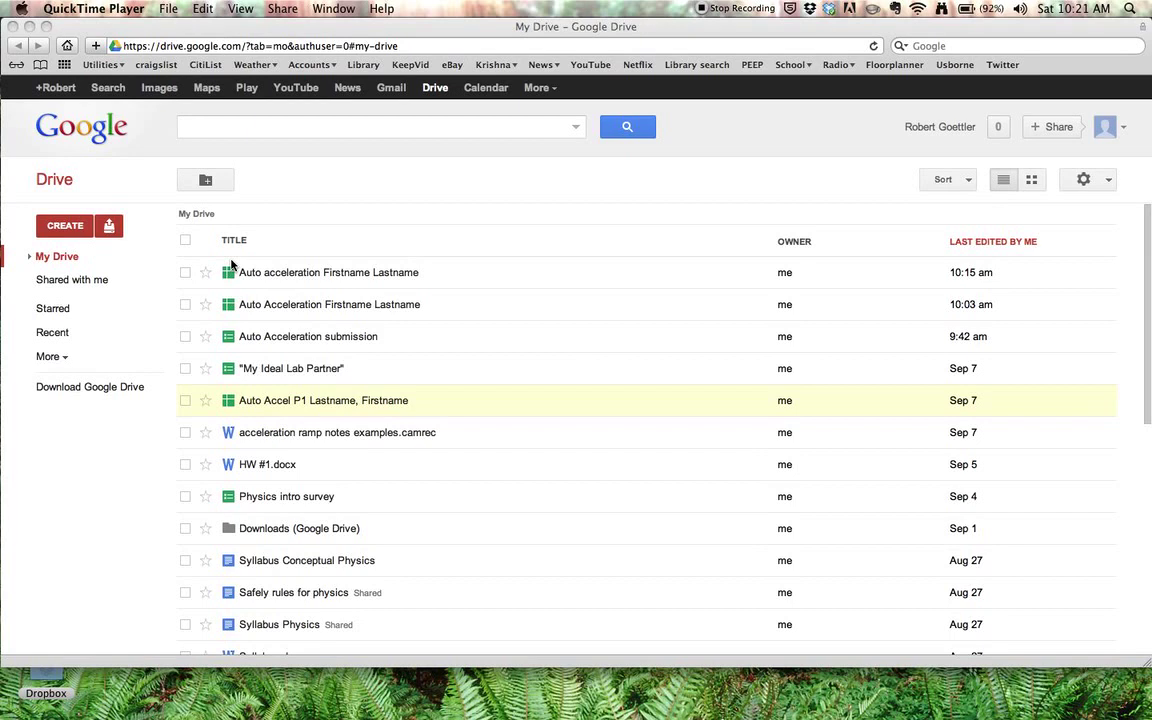
Create a new blank spreadsheet from Drive and enlarge its window to fill the screen width
{"action": "left_click", "coordinate": [68, 234]}
{"action": "left_click", "coordinate": [68, 234]}
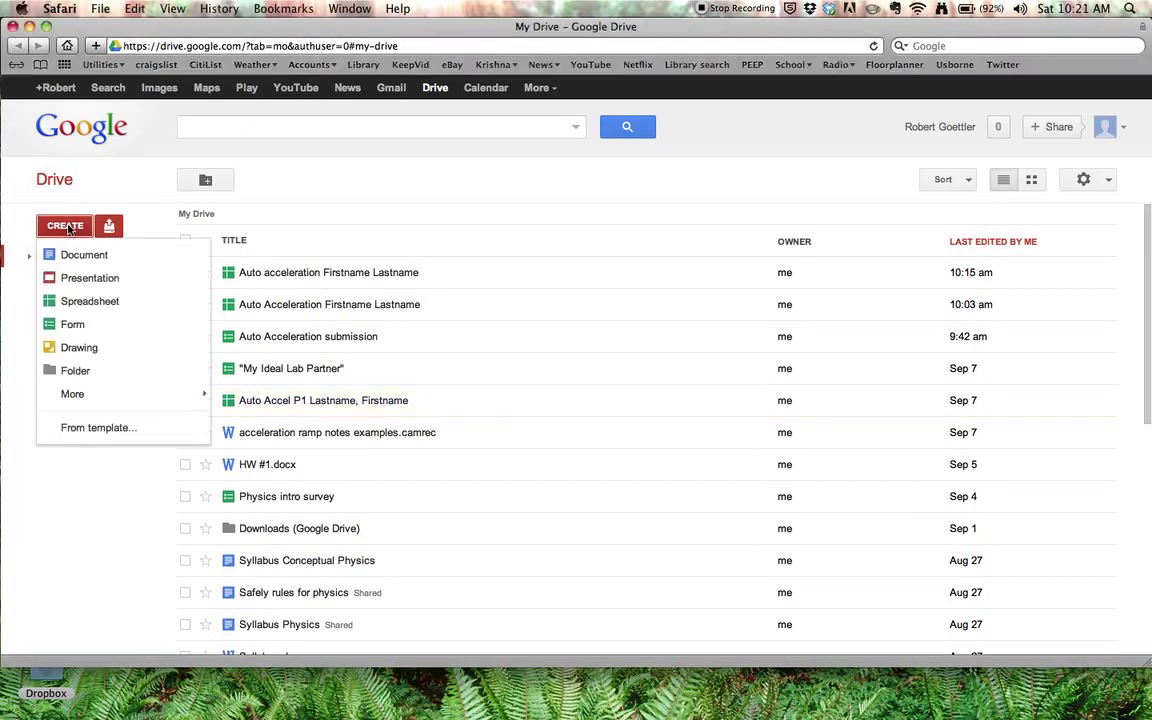
{"action": "left_click", "coordinate": [87, 301]}
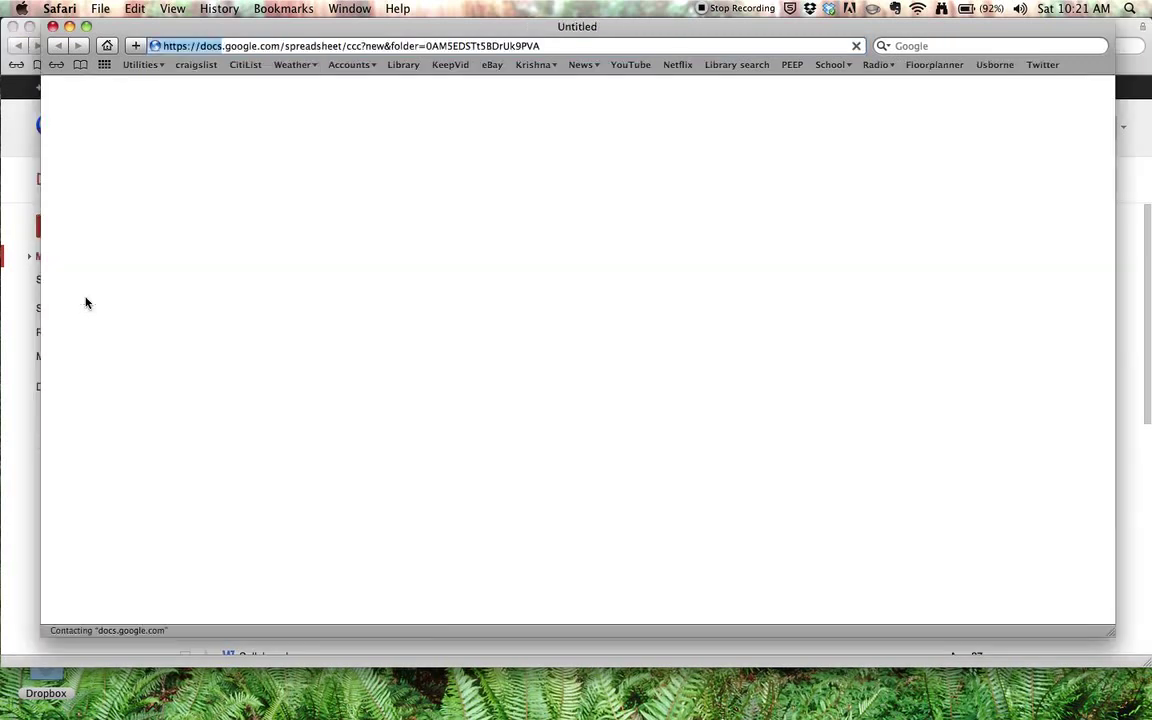
{"action": "left_click", "coordinate": [87, 26]}
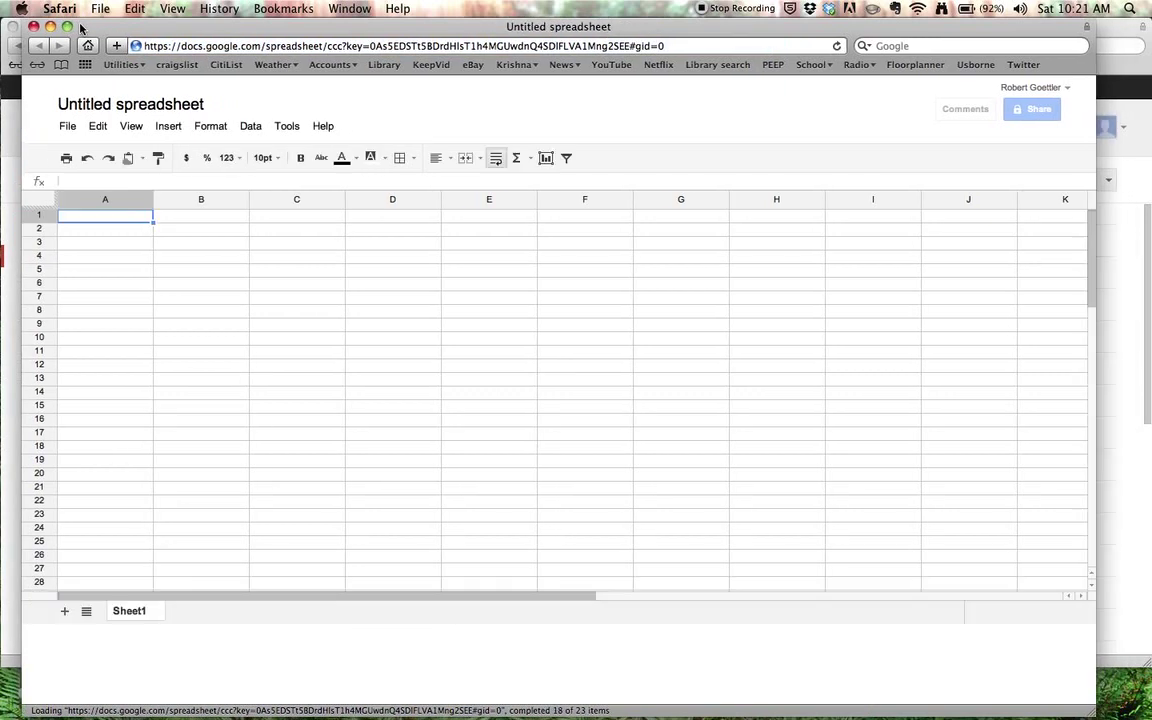
{"action": "left_click", "coordinate": [52, 26]}
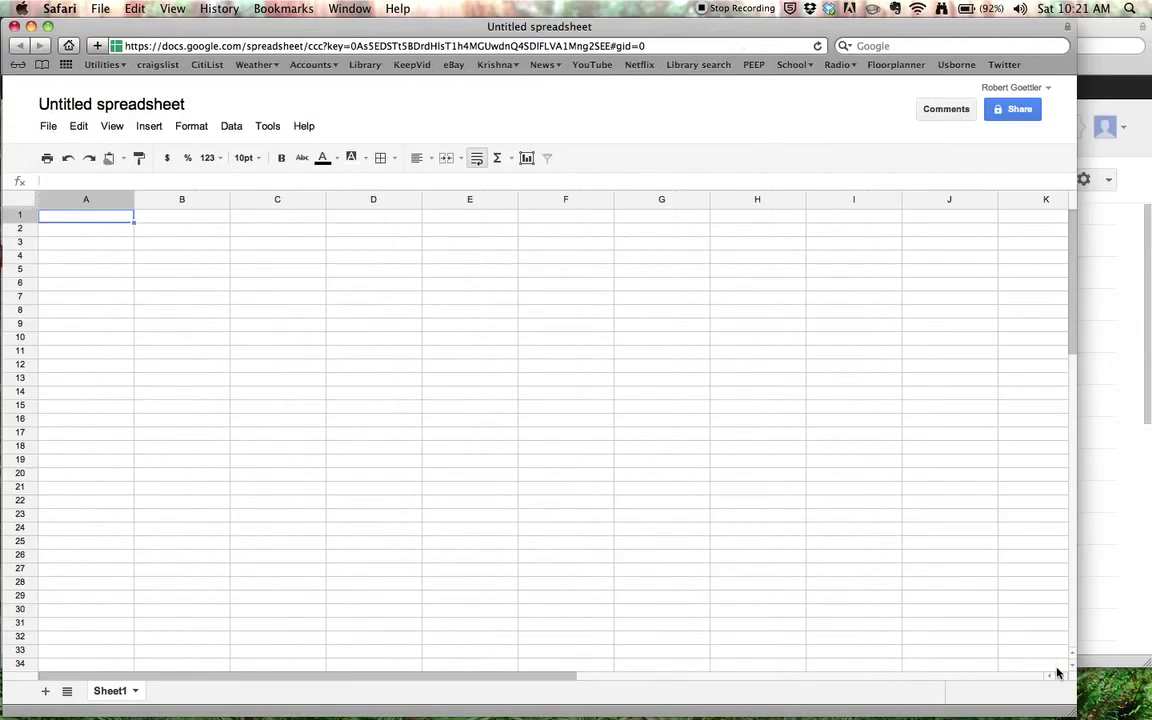
{"action": "left_click_drag", "start_coordinate": [1072, 712], "coordinate": [1151, 711]}
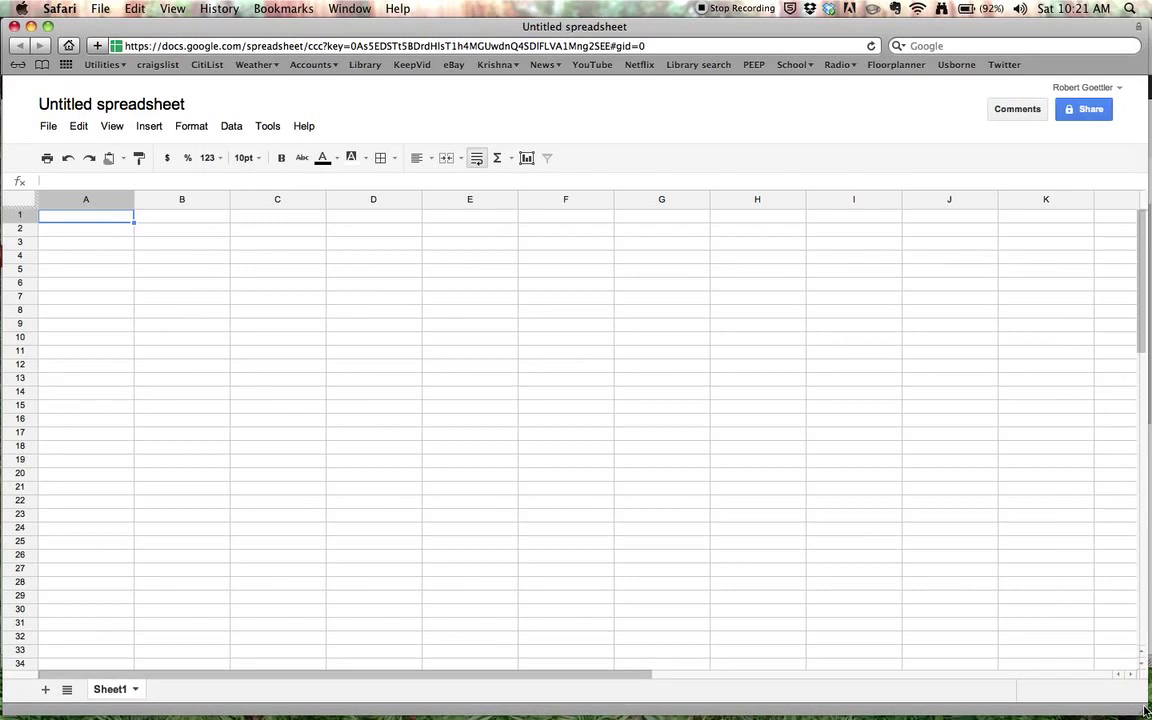
Rename the spreadsheet as "Auto acceleration Firstname Lastname per.1"
{"action": "left_click", "coordinate": [63, 105]}
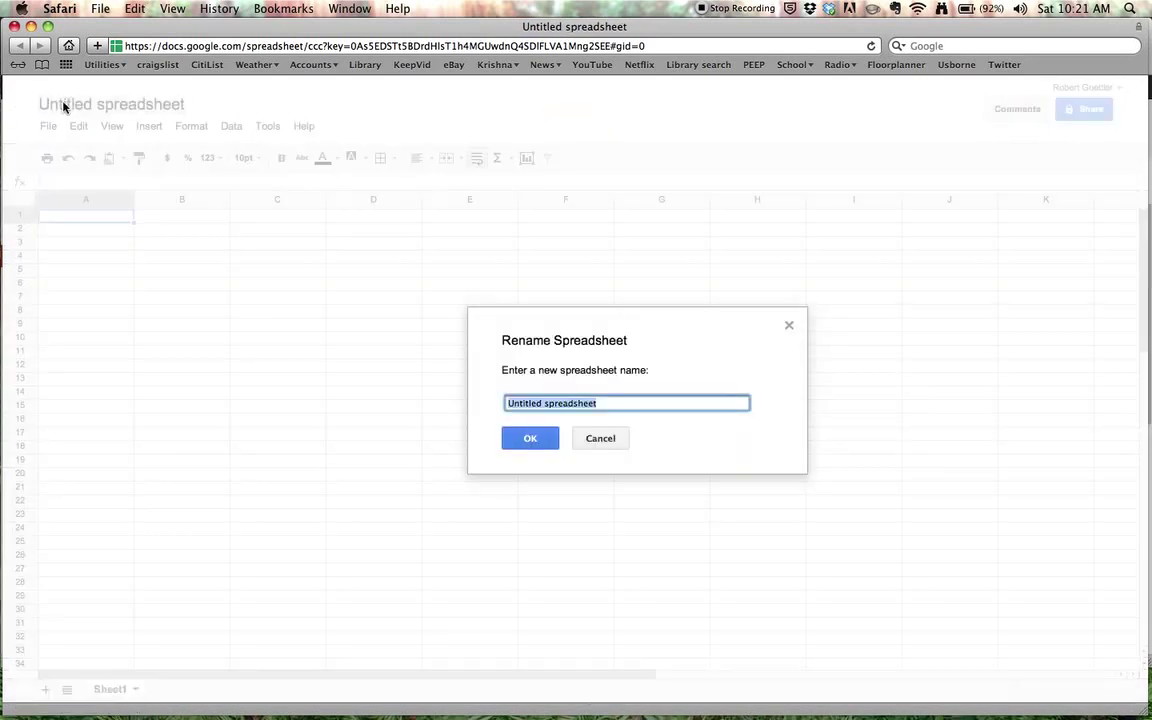
{"action": "type", "text": "Auto ac"}
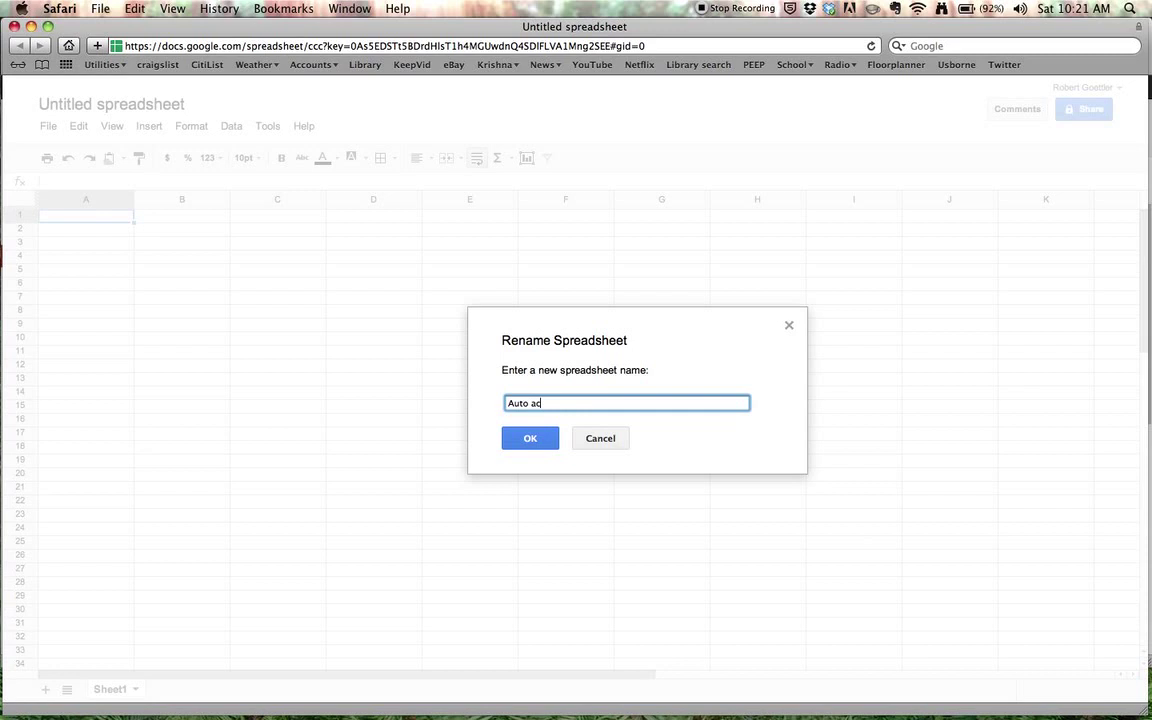
{"action": "type", "text": "celeration "}
{"action": "type", "text": "Firstname Latname"}
{"action": "key", "text": "BackSpace"}
{"action": "key", "text": "BackSpace"}
{"action": "key", "text": "BackSpace"}
{"action": "key", "text": "BackSpace"}
{"action": "key", "text": "BackSpace"}
{"action": "type", "text": "st"}
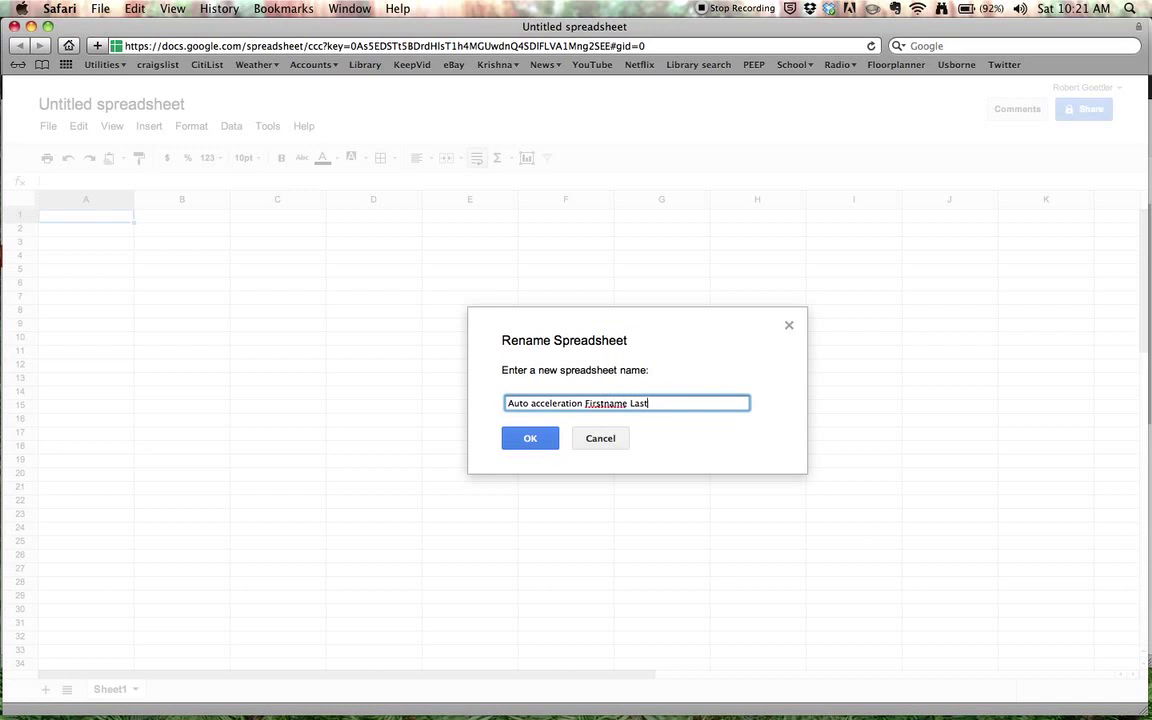
{"action": "type", "text": "name per.1"}
{"action": "left_click", "coordinate": [533, 440]}
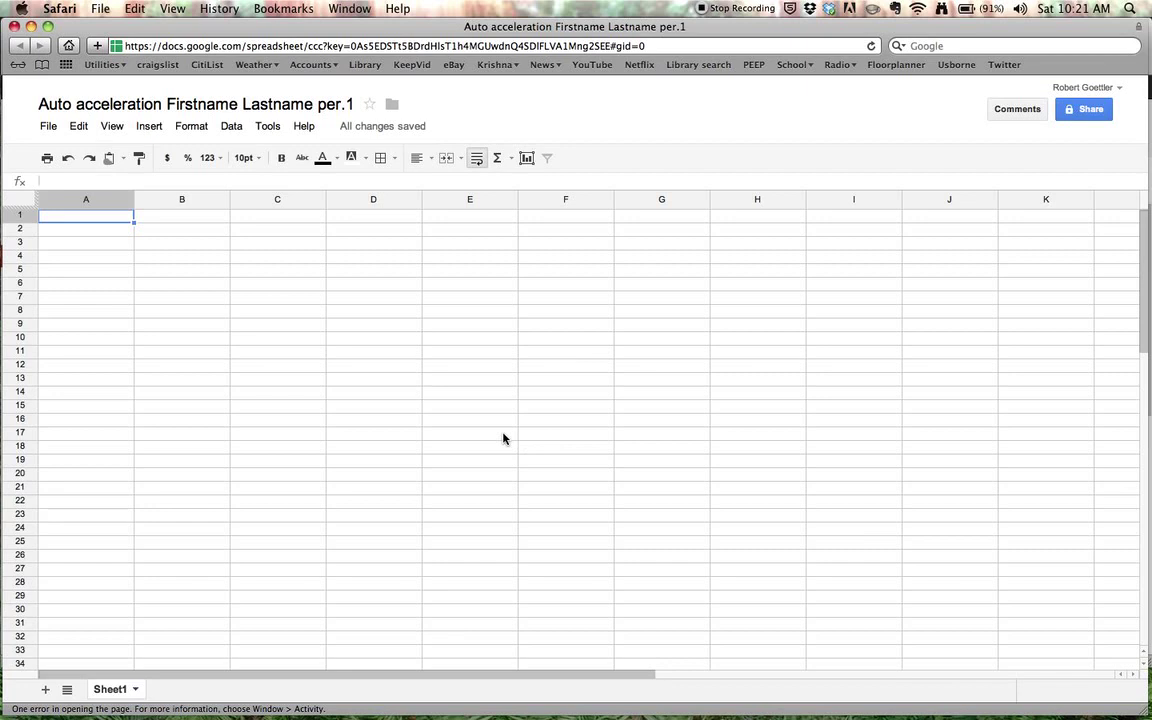
Zoom the spreadsheet page in by two levels and dismiss the unsupported-zoom notice
{"action": "left_click", "coordinate": [180, 8]}
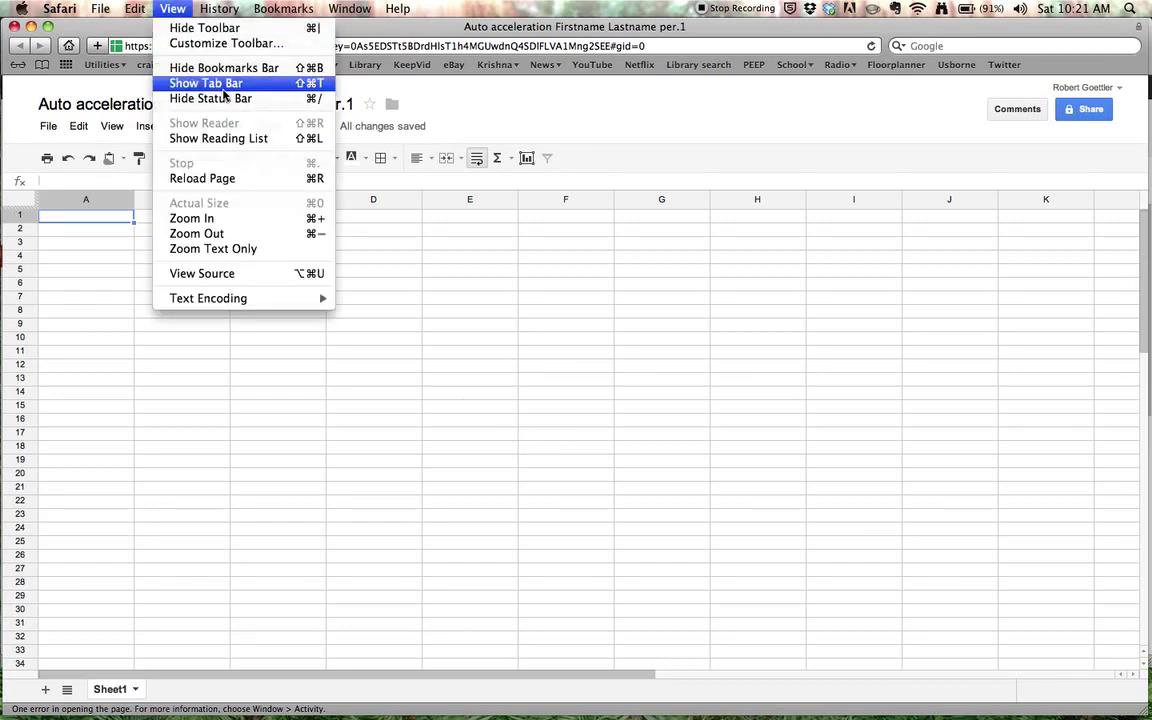
{"action": "left_click", "coordinate": [229, 217]}
{"action": "left_click", "coordinate": [177, 8]}
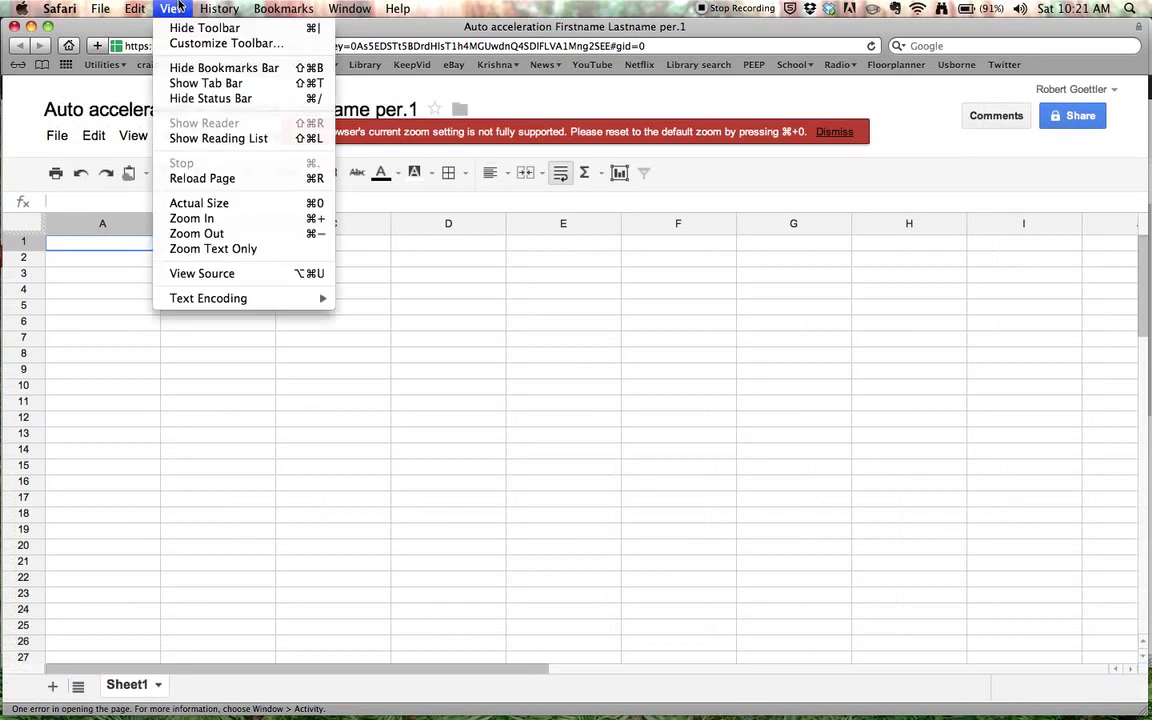
{"action": "left_click", "coordinate": [242, 229]}
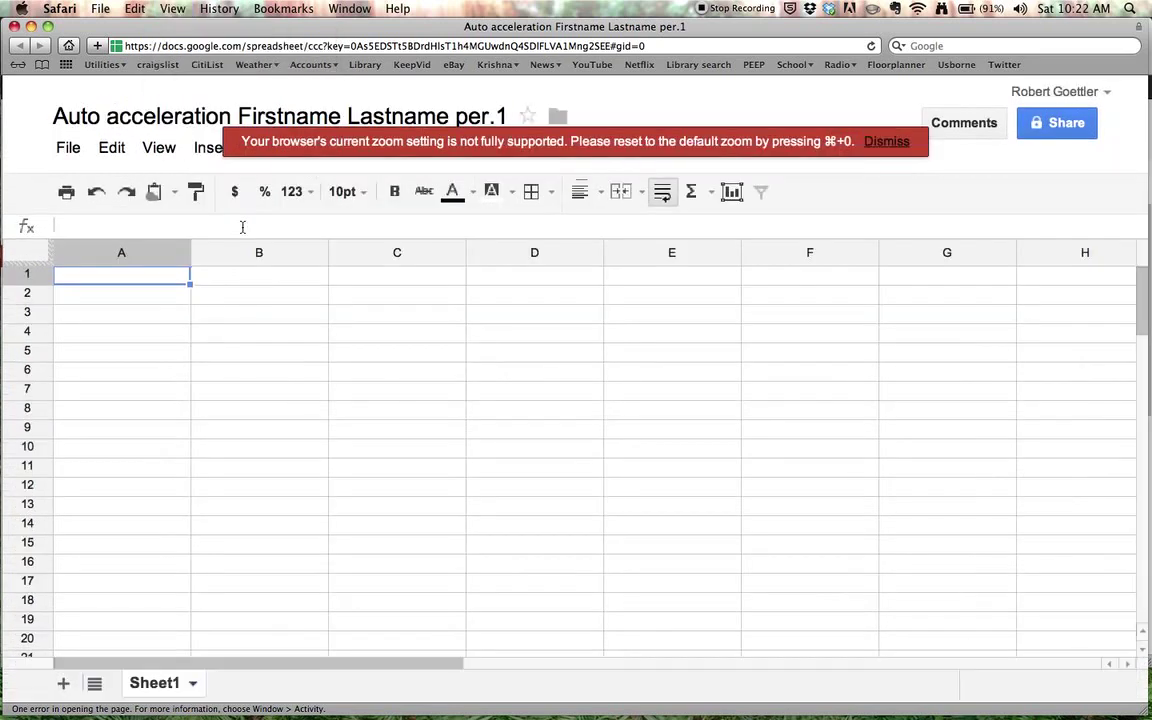
{"action": "key", "text": "super+equal"}
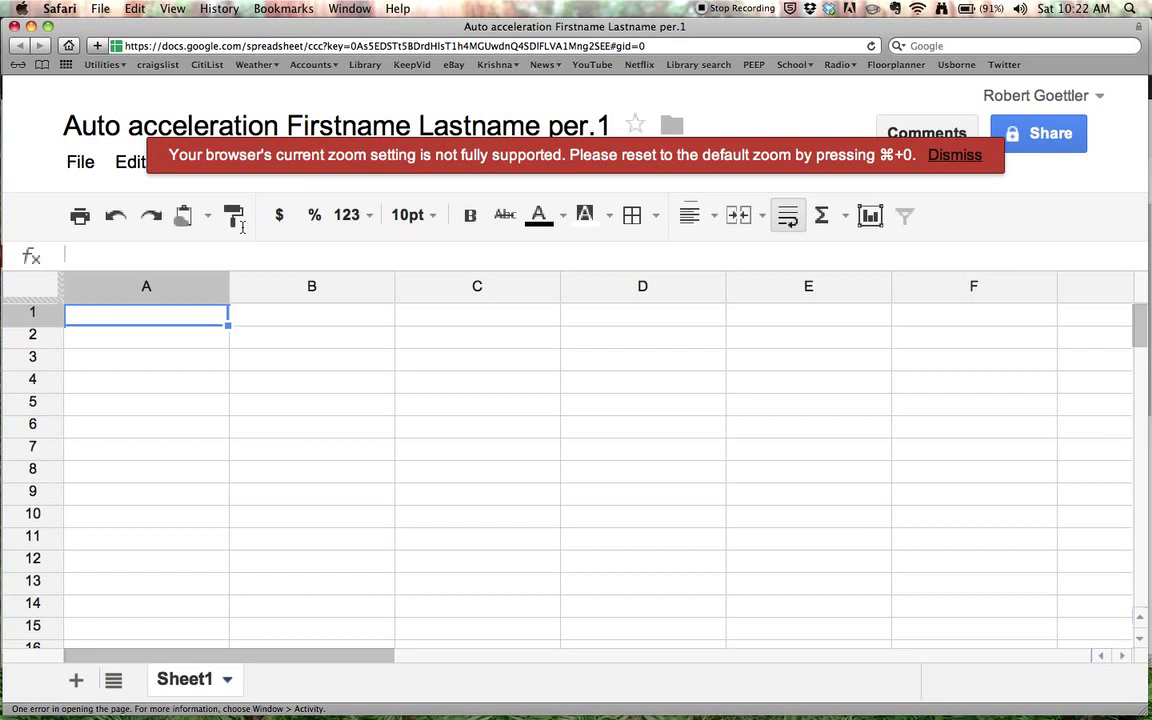
{"action": "key", "text": "super+minus"}
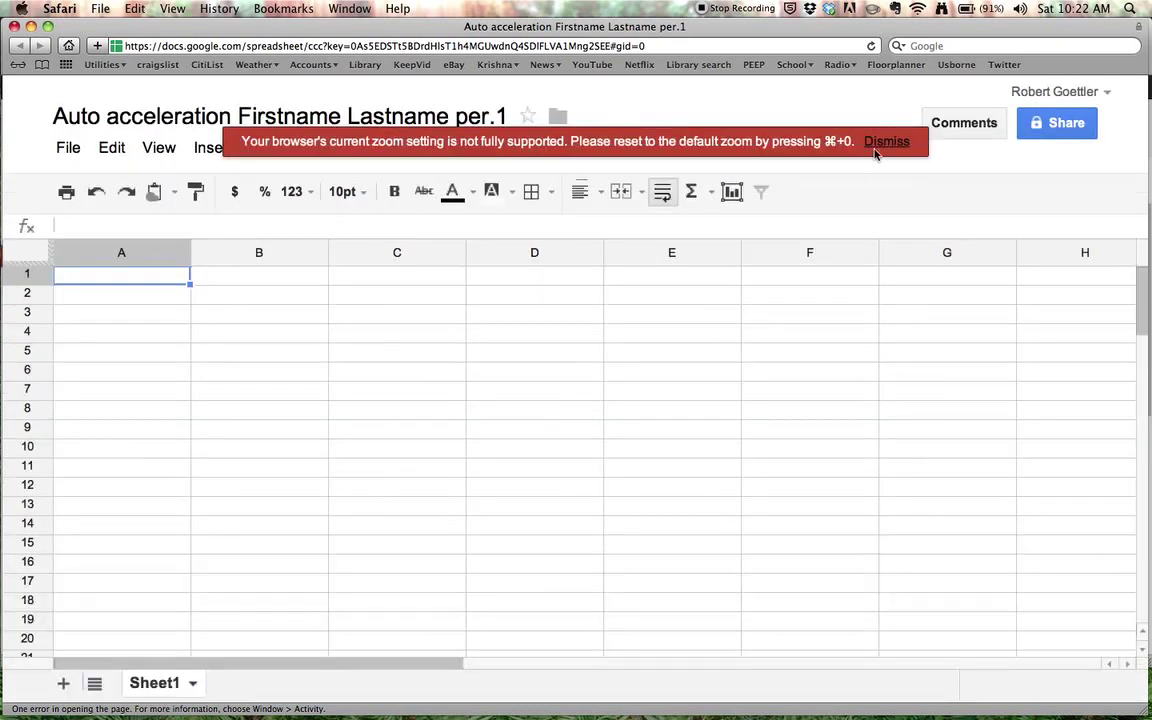
{"action": "left_click", "coordinate": [878, 146]}
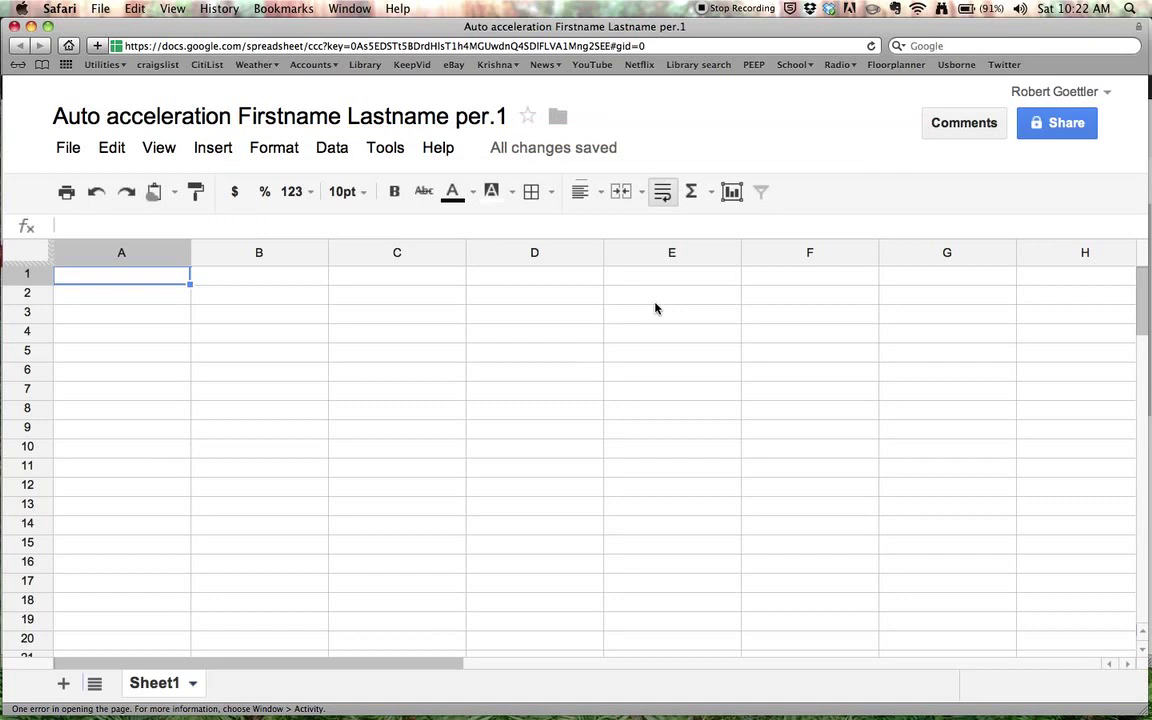
{"action": "left_click", "coordinate": [245, 313]}
{"action": "left_click", "coordinate": [424, 377]}
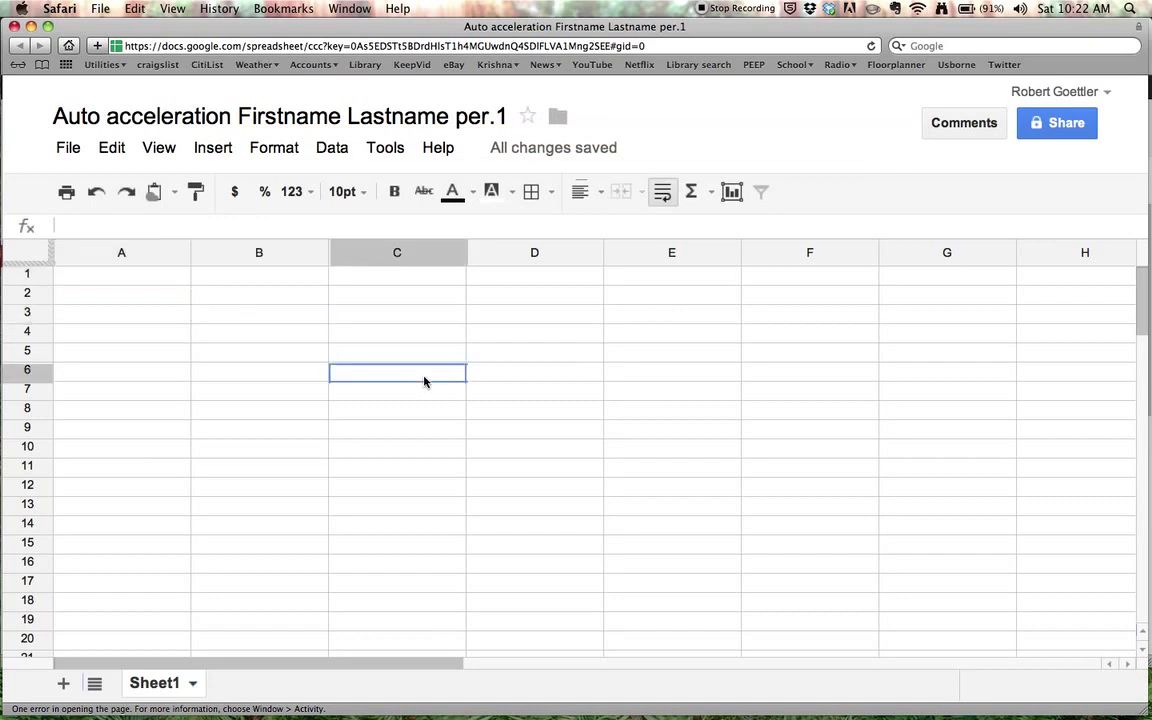
{"action": "left_click", "coordinate": [231, 350]}
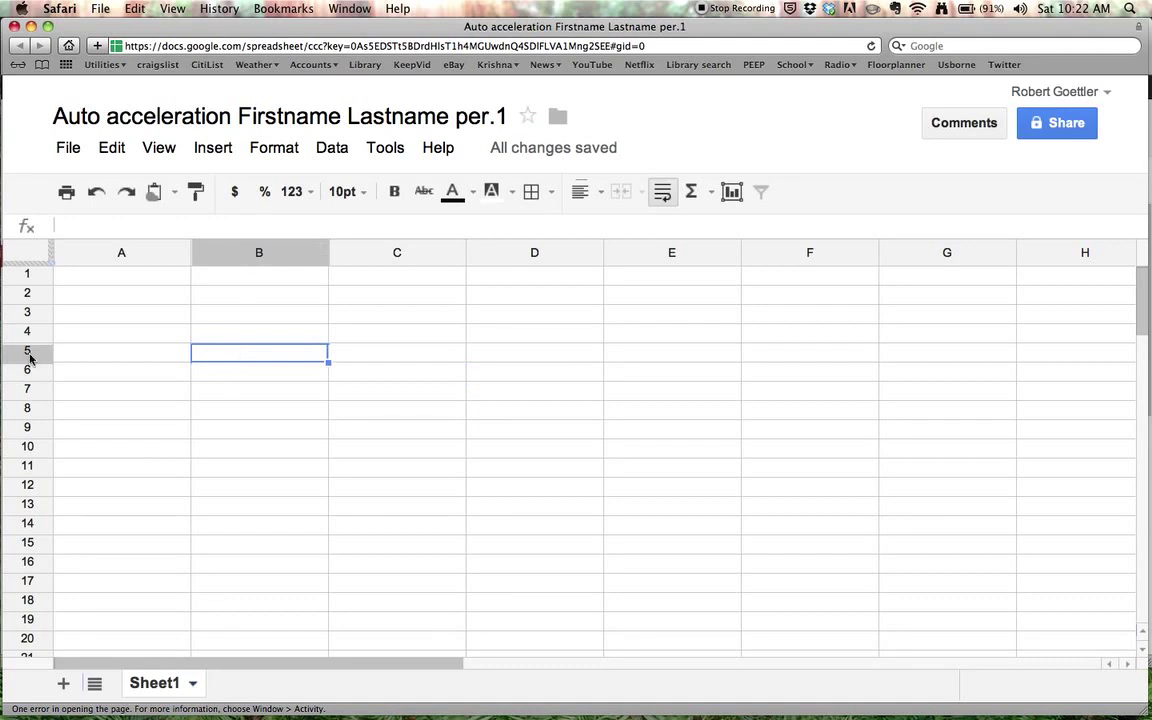
Enter the column headers "Initial speed" in A1 and "Final speed" in B1
{"action": "left_click", "coordinate": [96, 277]}
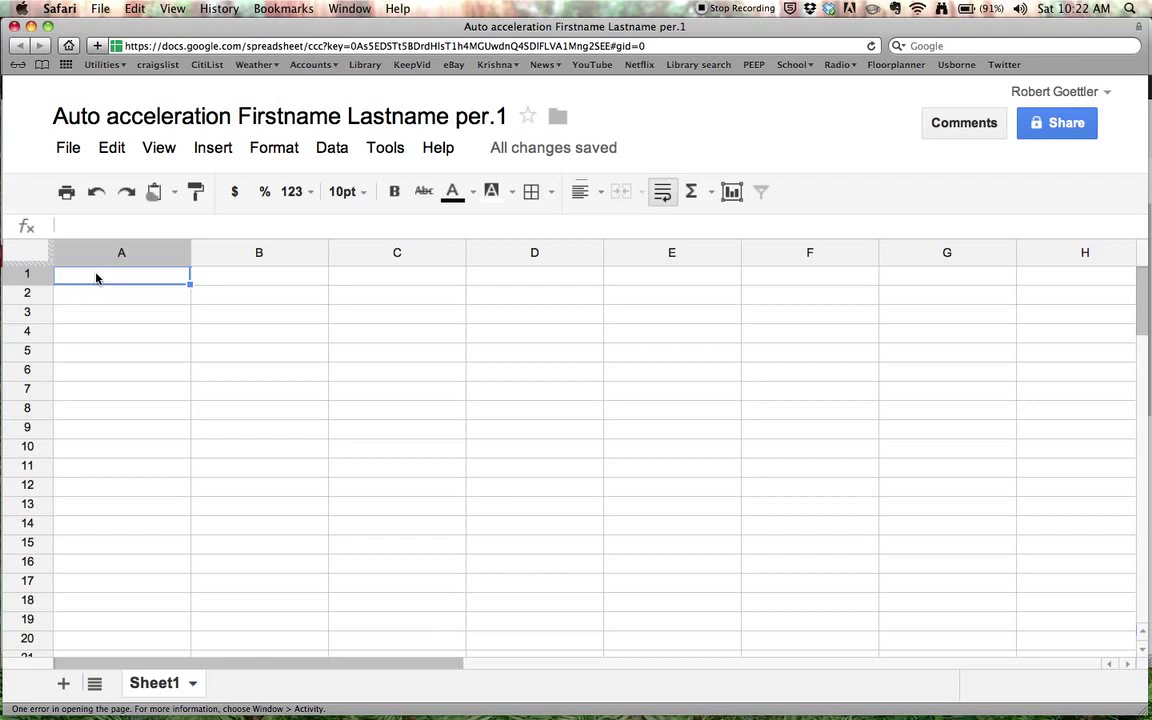
{"action": "type", "text": "Initial S"}
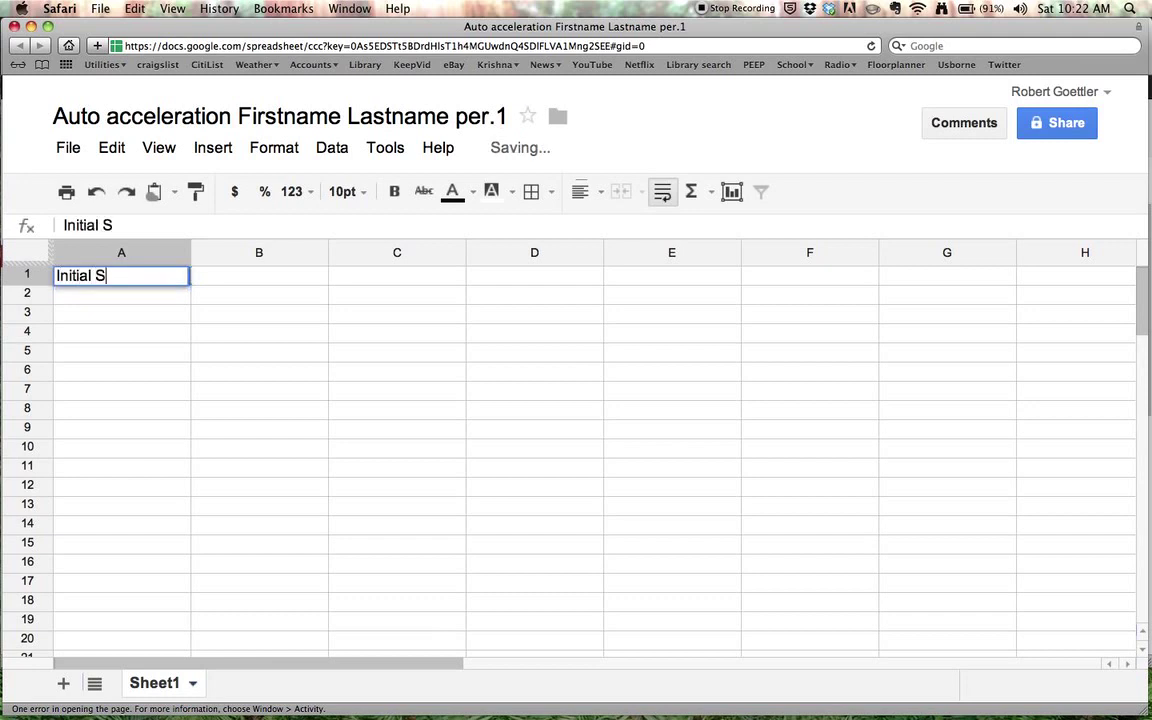
{"action": "key", "text": "BackSpace"}
{"action": "type", "text": "speed"}
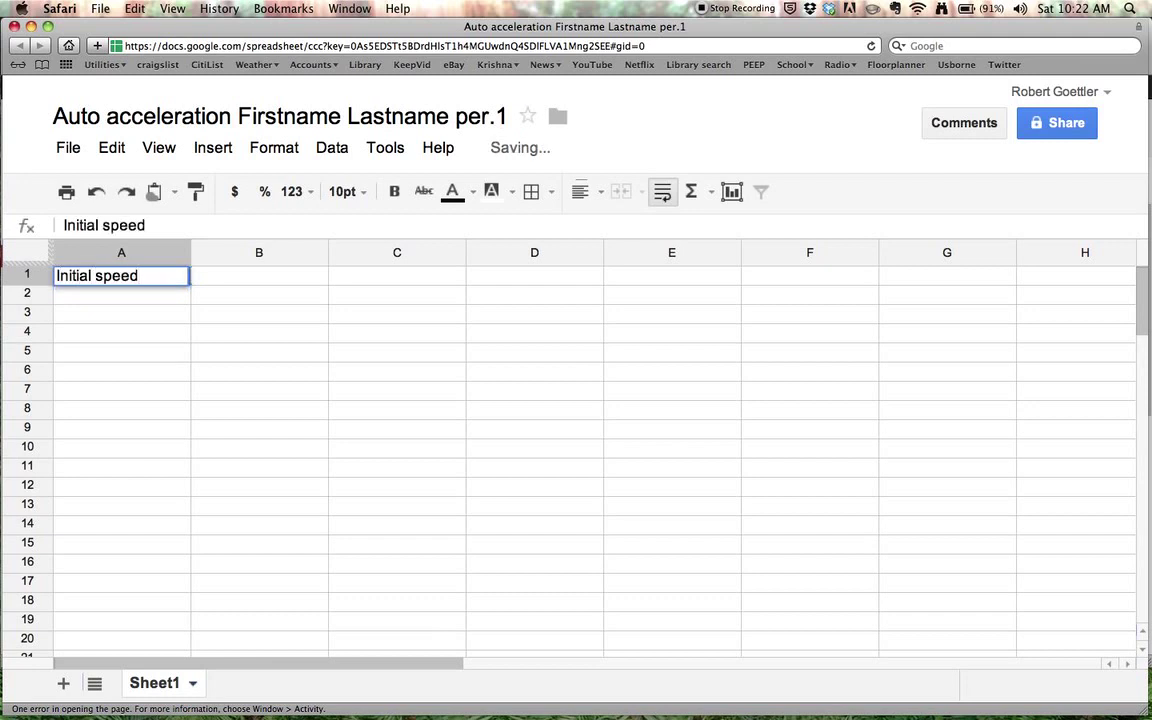
{"action": "left_click", "coordinate": [249, 273]}
{"action": "type", "text": "F"}
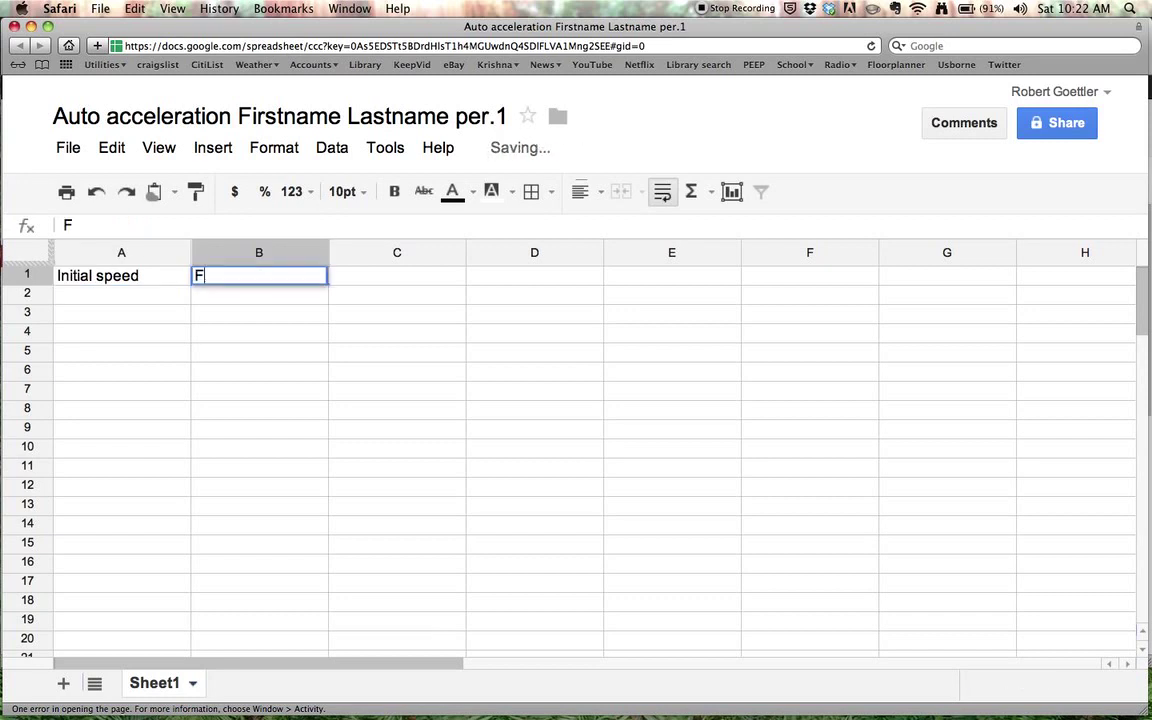
{"action": "type", "text": "inal speed"}
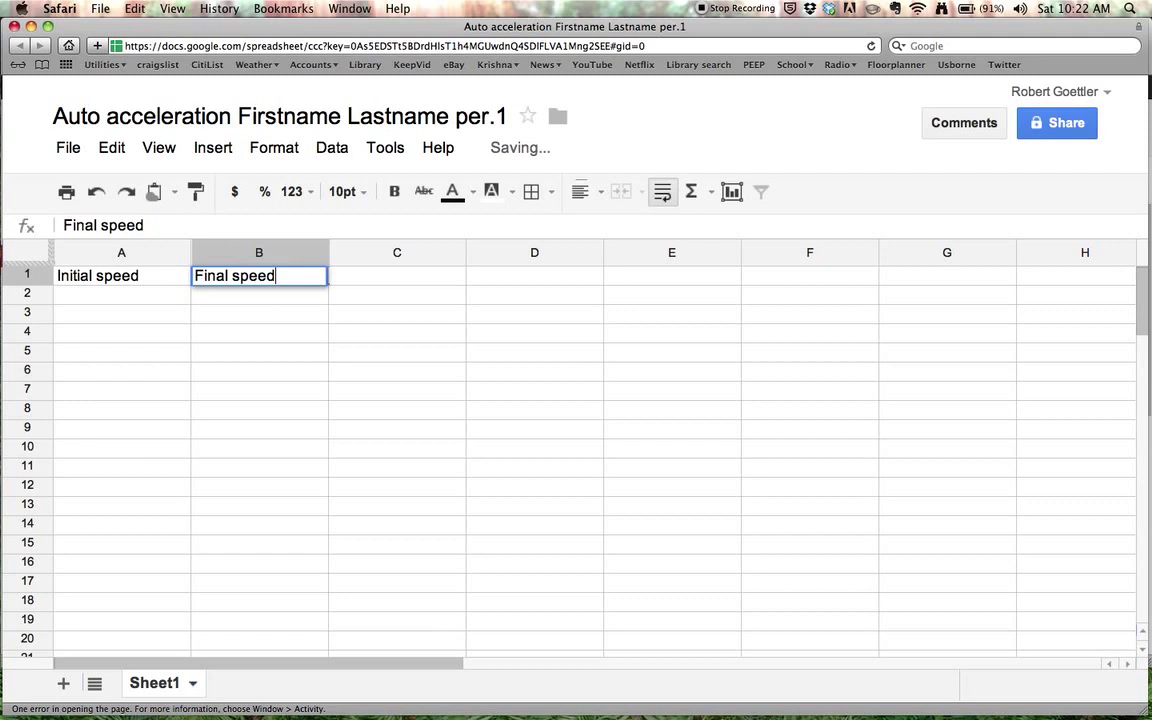
Enter the headers "Change in speed" in C1, "Time interval" in D1 and "Acceleration" in E1
{"action": "left_click", "coordinate": [330, 281]}
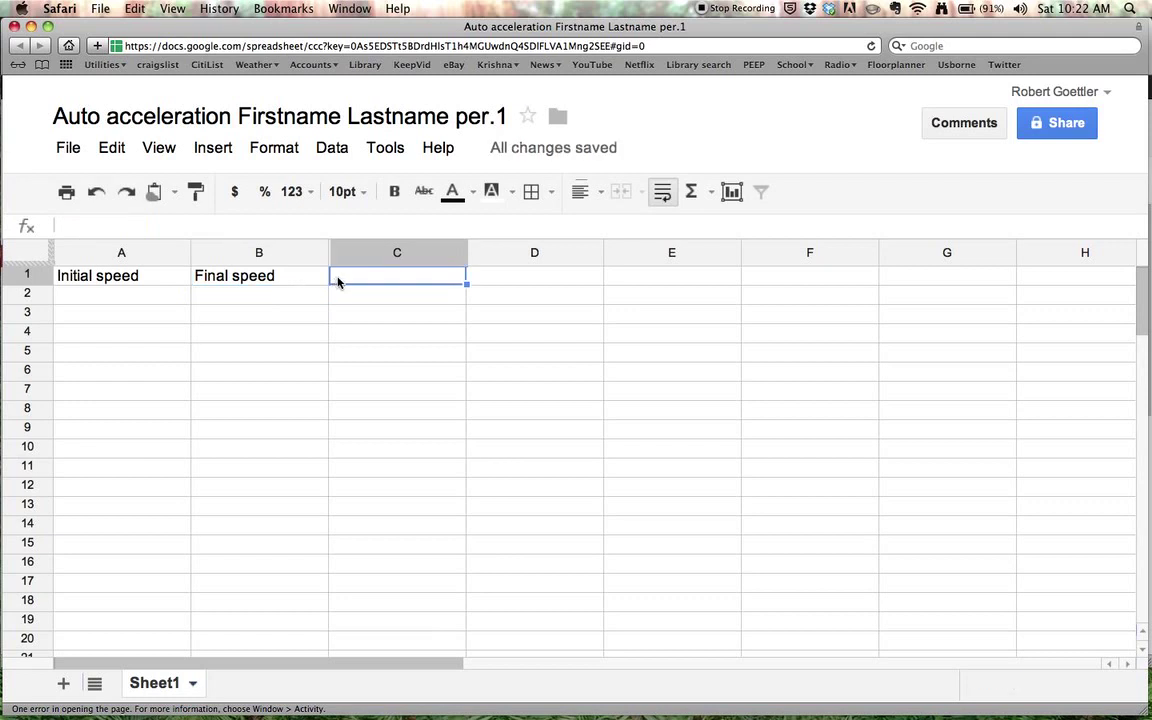
{"action": "type", "text": "Change in speed"}
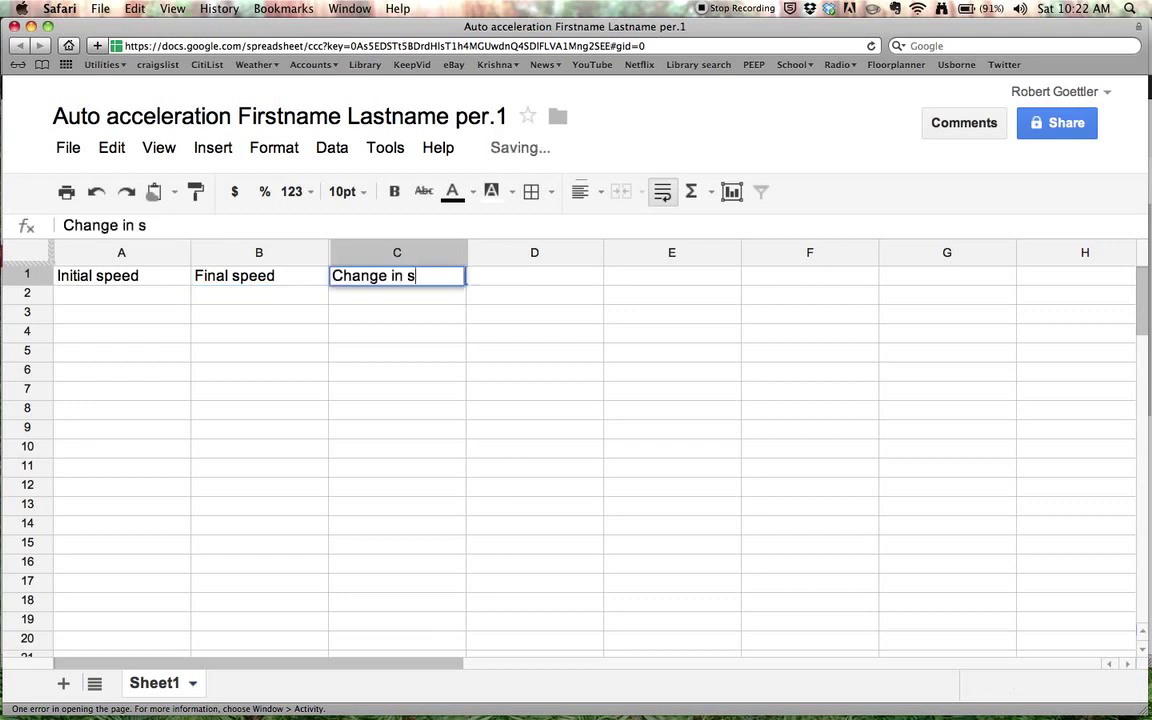
{"action": "left_click", "coordinate": [534, 275]}
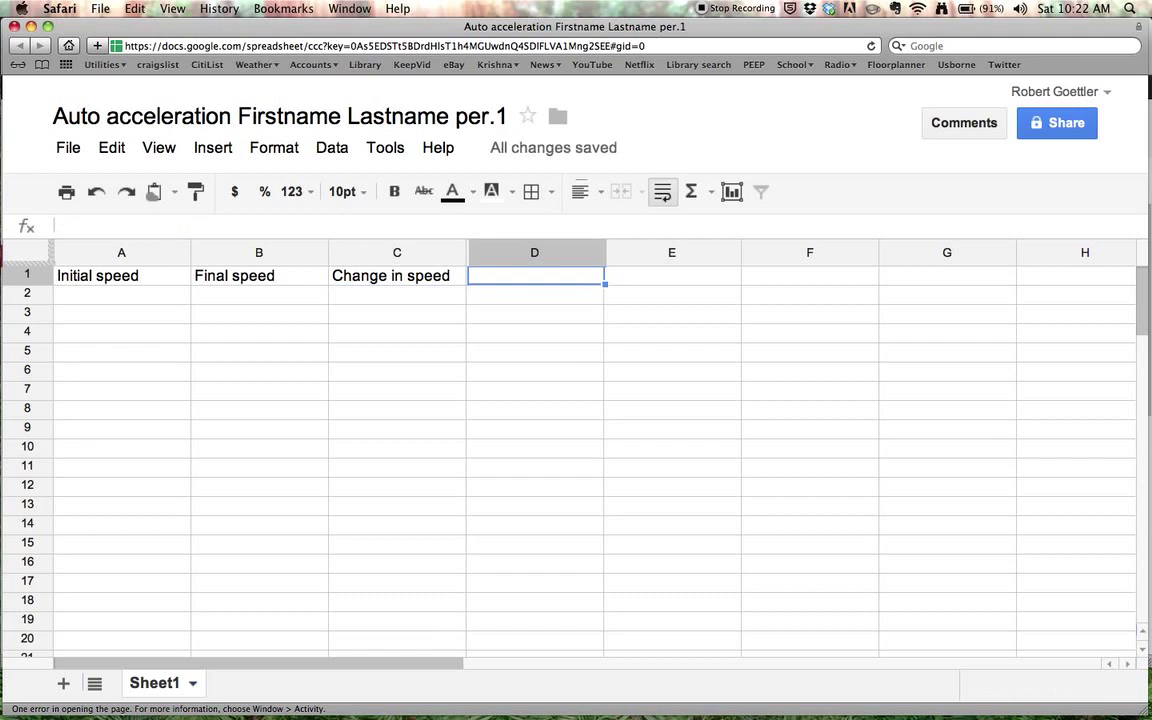
{"action": "type", "text": "Time interval"}
{"action": "key", "text": "Tab"}
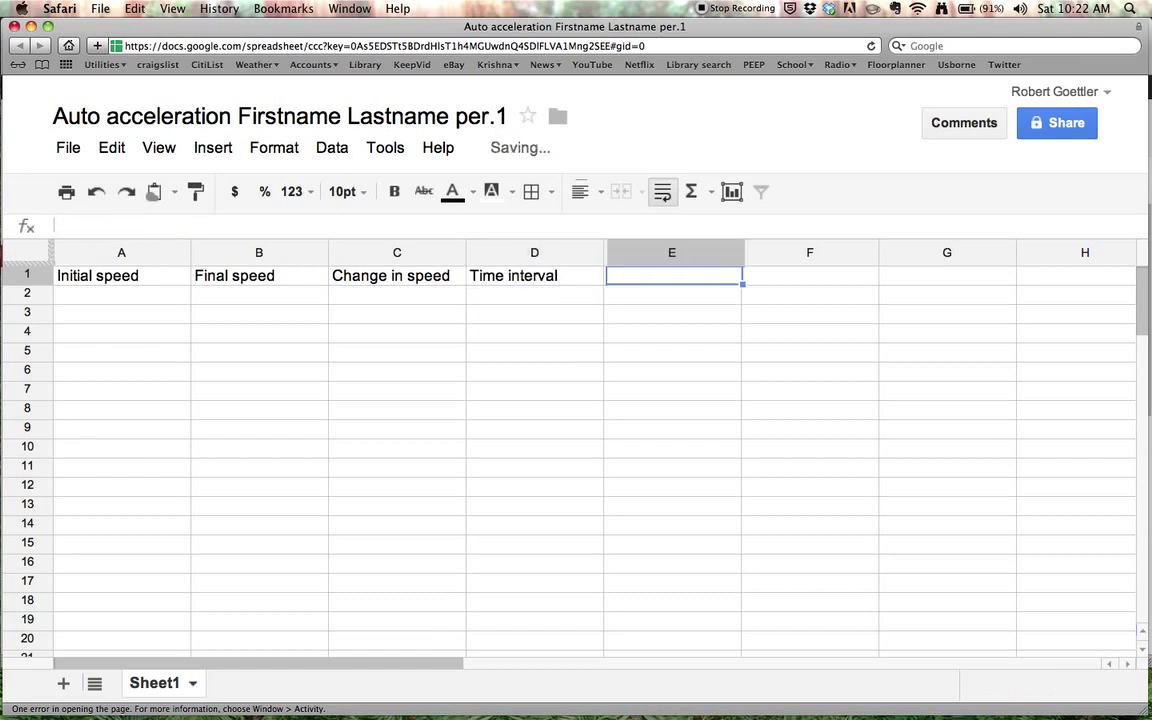
{"action": "type", "text": "Acceleration"}
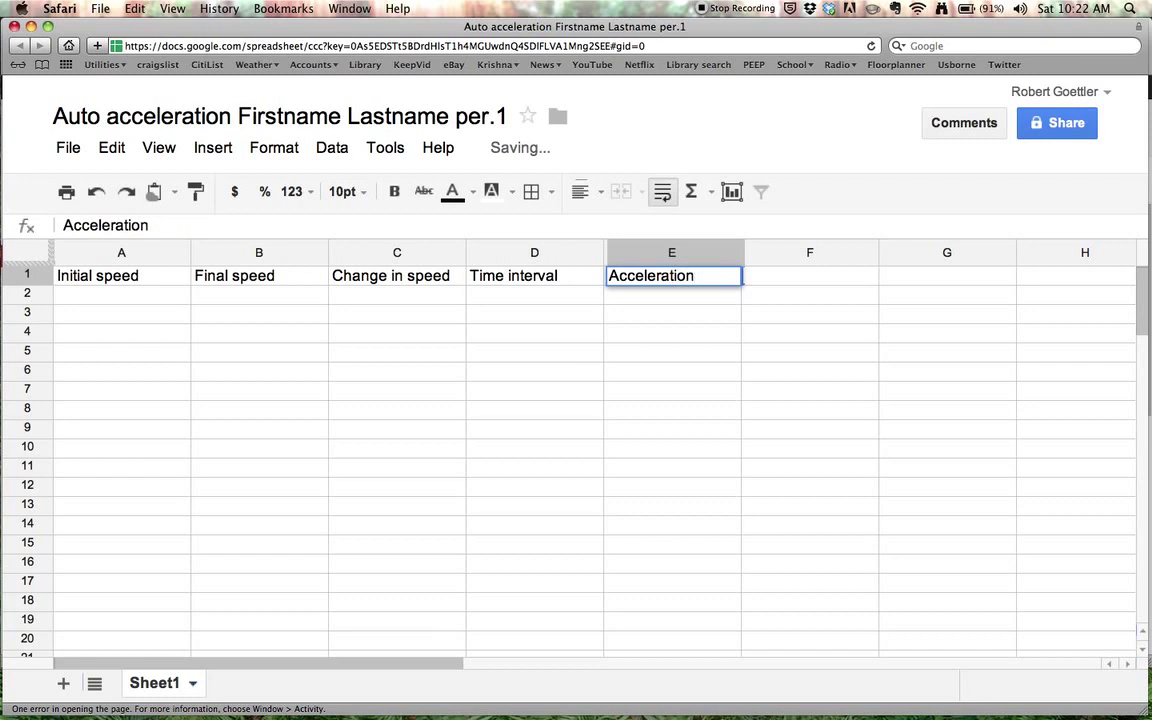
Enter an initial speed of 0 in A2 and a final speed of 30 in B2
{"action": "left_click", "coordinate": [85, 302]}
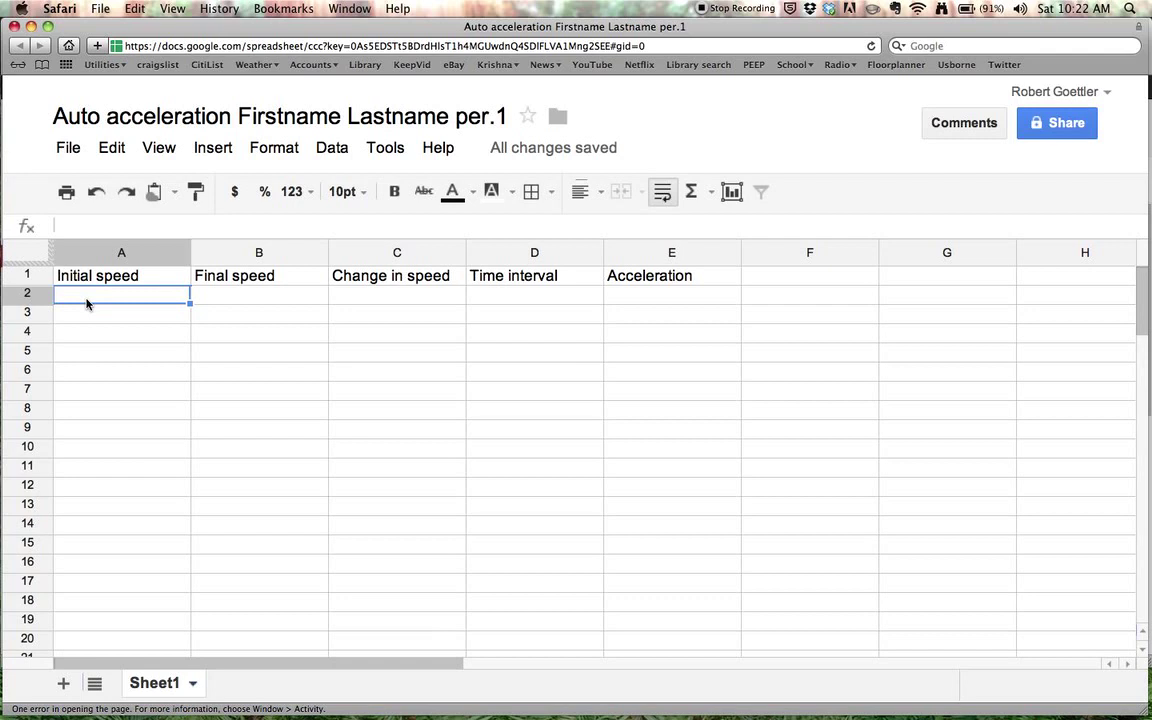
{"action": "type", "text": "0"}
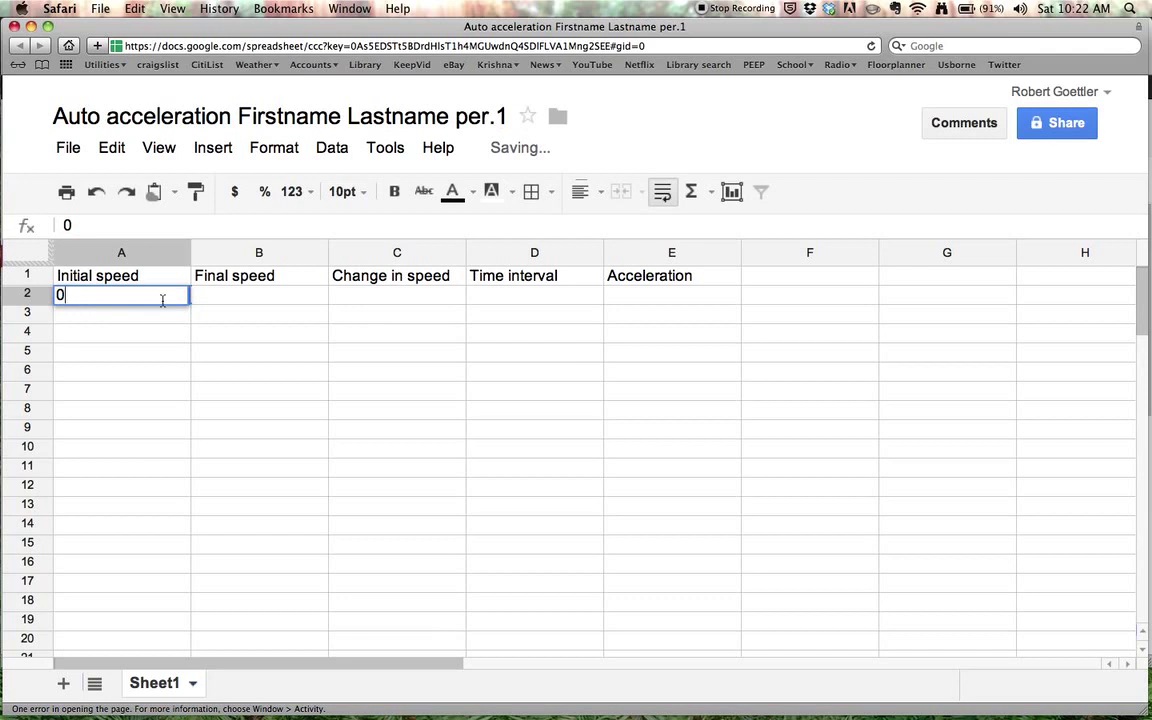
{"action": "left_click", "coordinate": [252, 305]}
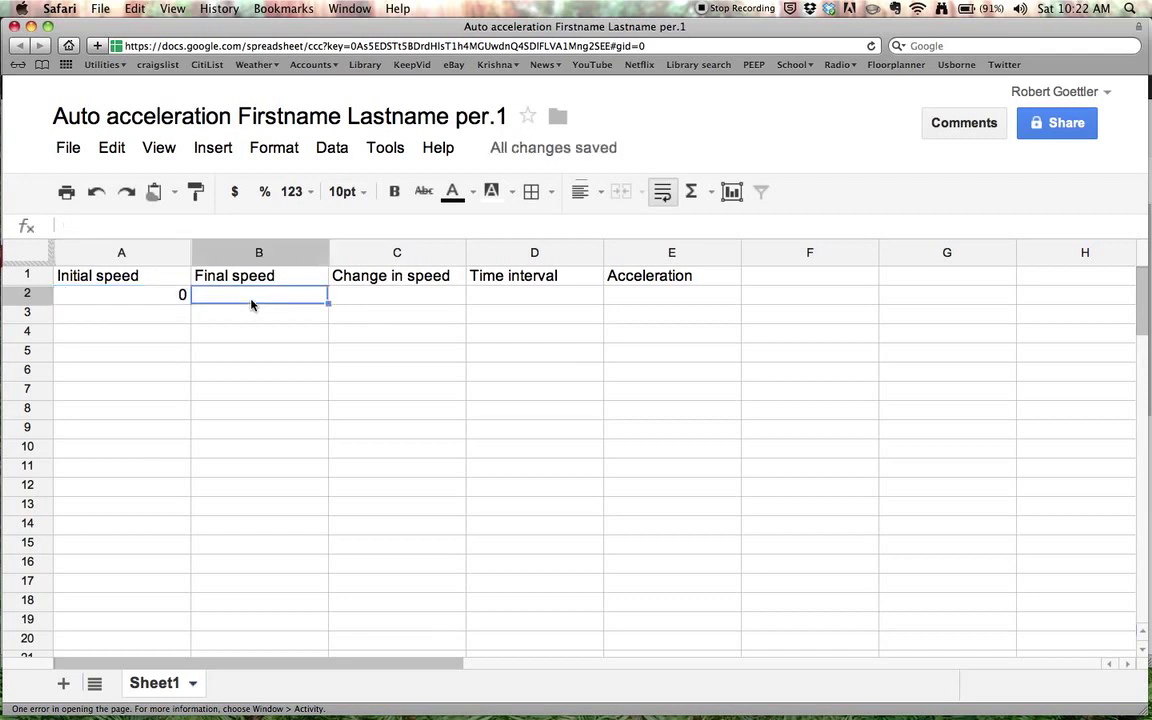
{"action": "type", "text": "30"}
{"action": "left_click", "coordinate": [282, 330]}
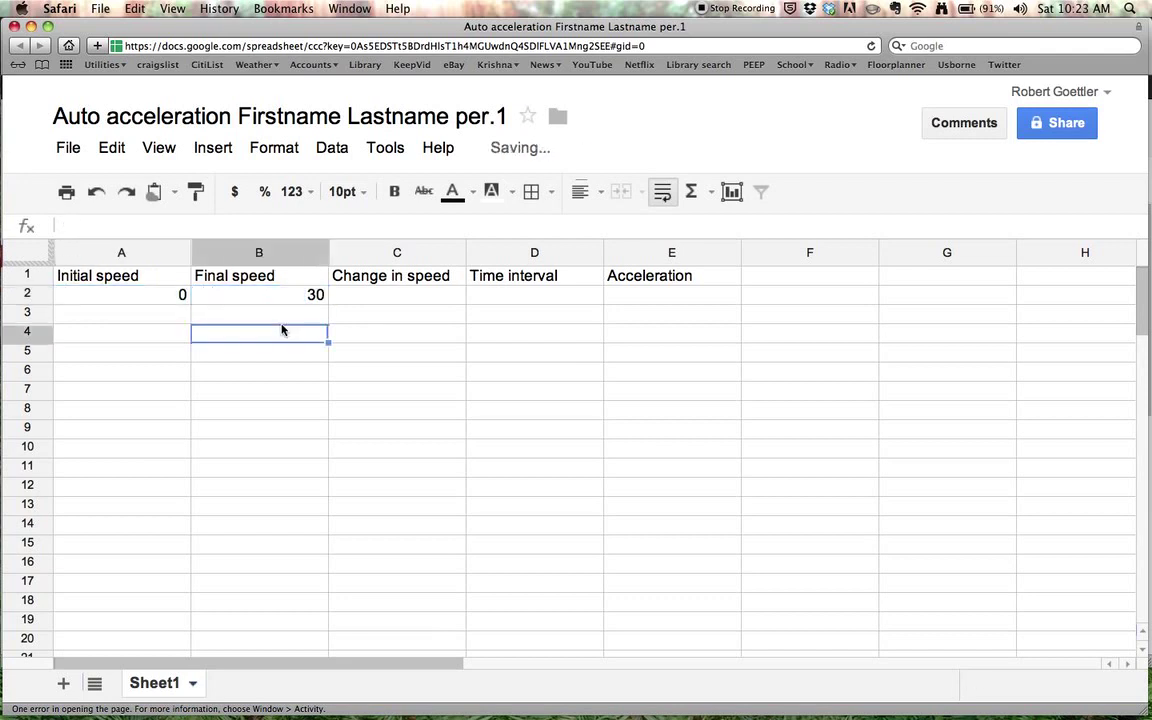
Add the unit to the final speed in B2 so it reads "30 mi/h"
{"action": "left_click", "coordinate": [357, 299]}
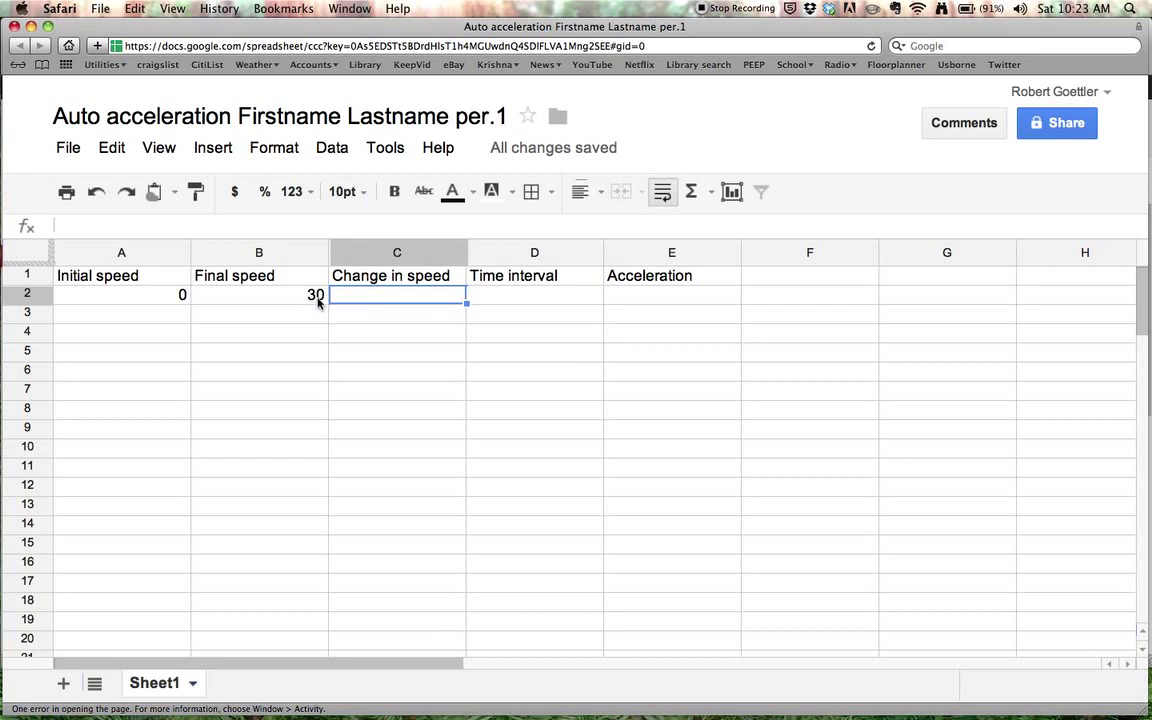
{"action": "left_click", "coordinate": [318, 296]}
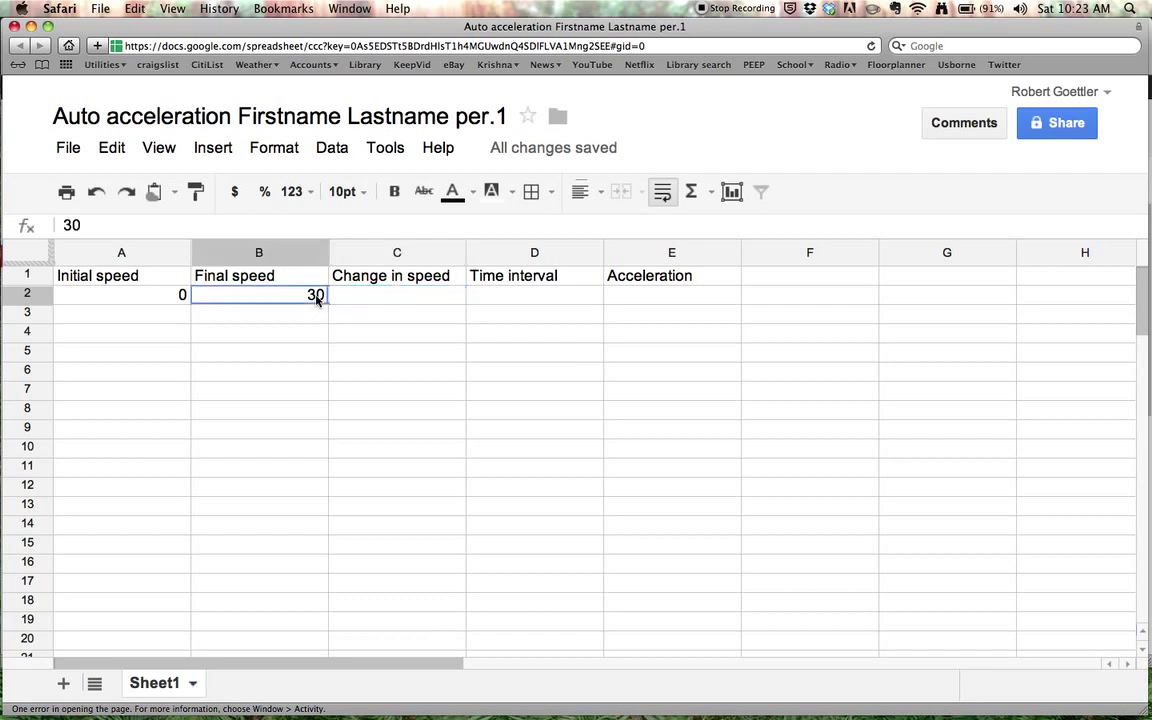
{"action": "double_click", "coordinate": [318, 296]}
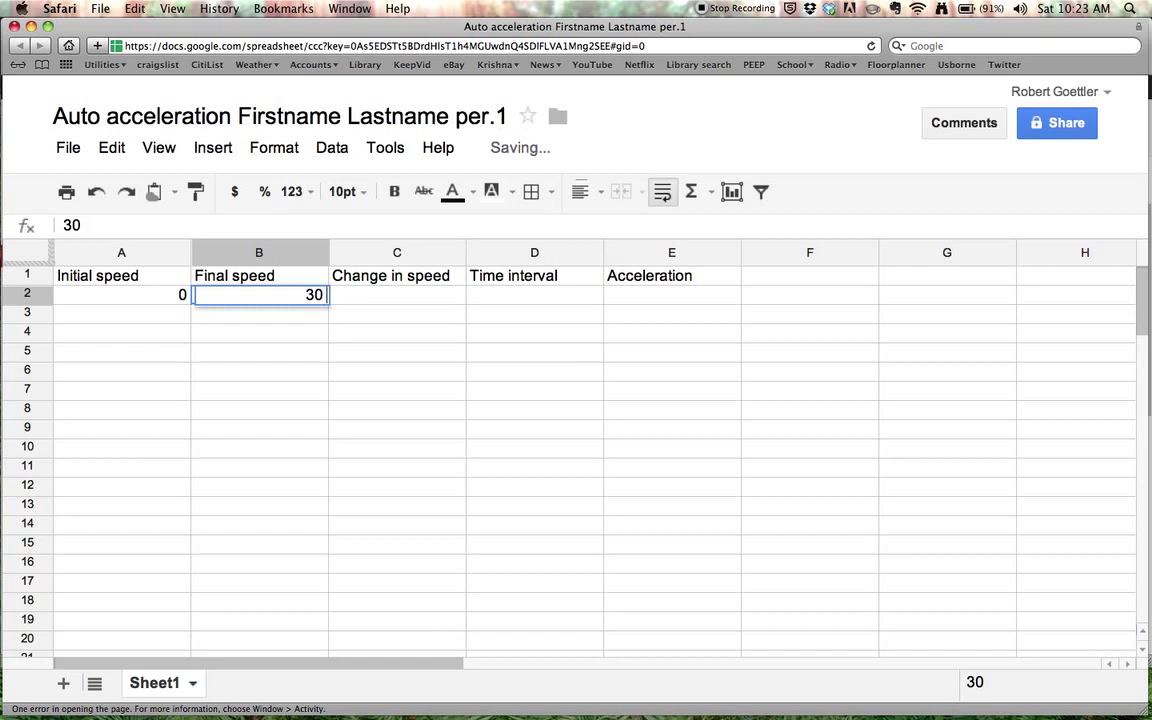
{"action": "type", "text": "mi/h"}
{"action": "key", "text": "Return"}
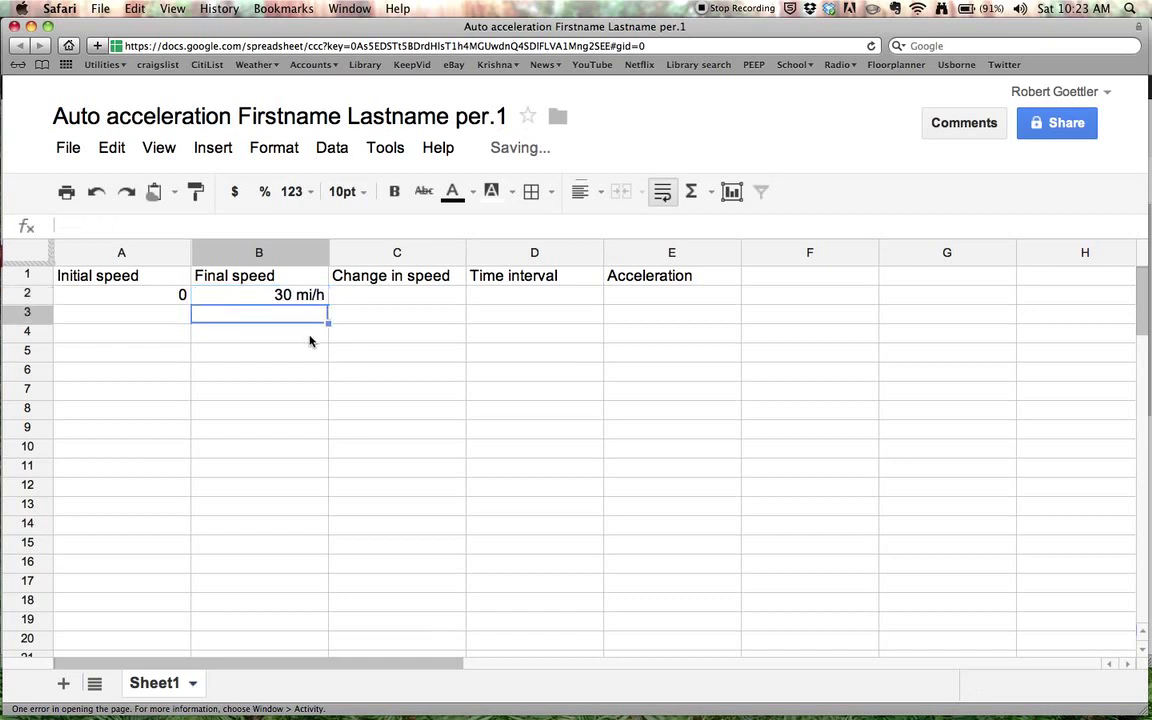
Remove the "mi/h" unit from the final speed in B2 so the cell holds only the number 30
{"action": "double_click", "coordinate": [300, 296]}
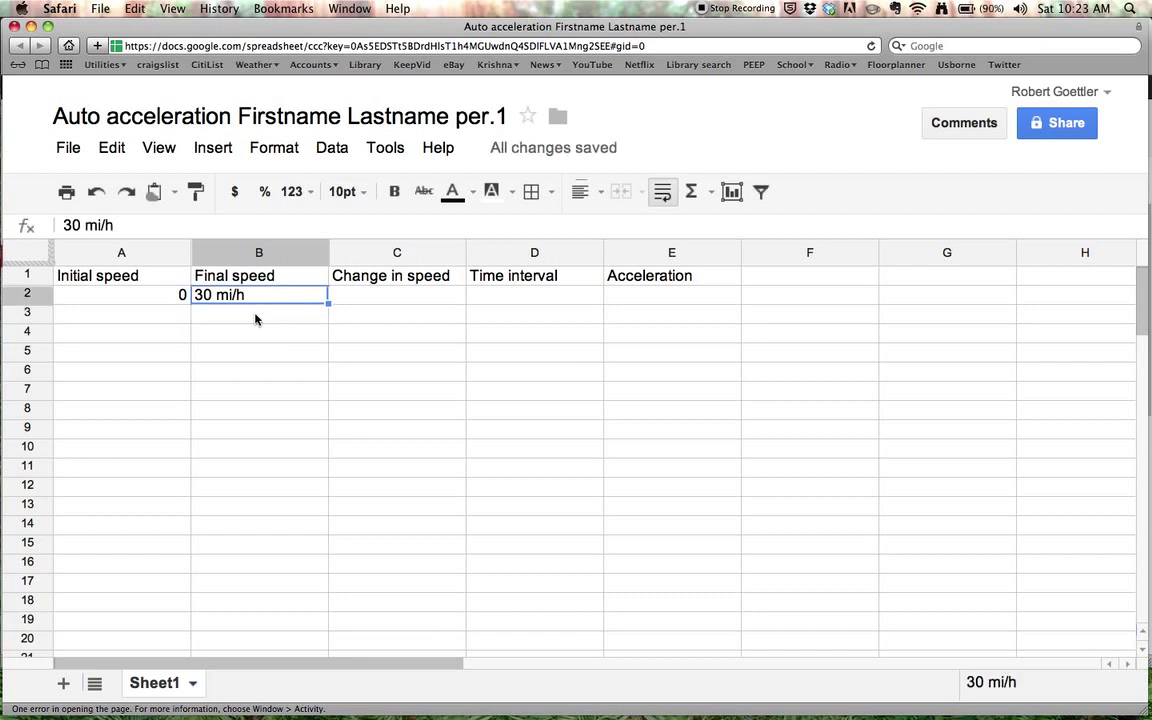
{"action": "key", "text": "Return"}
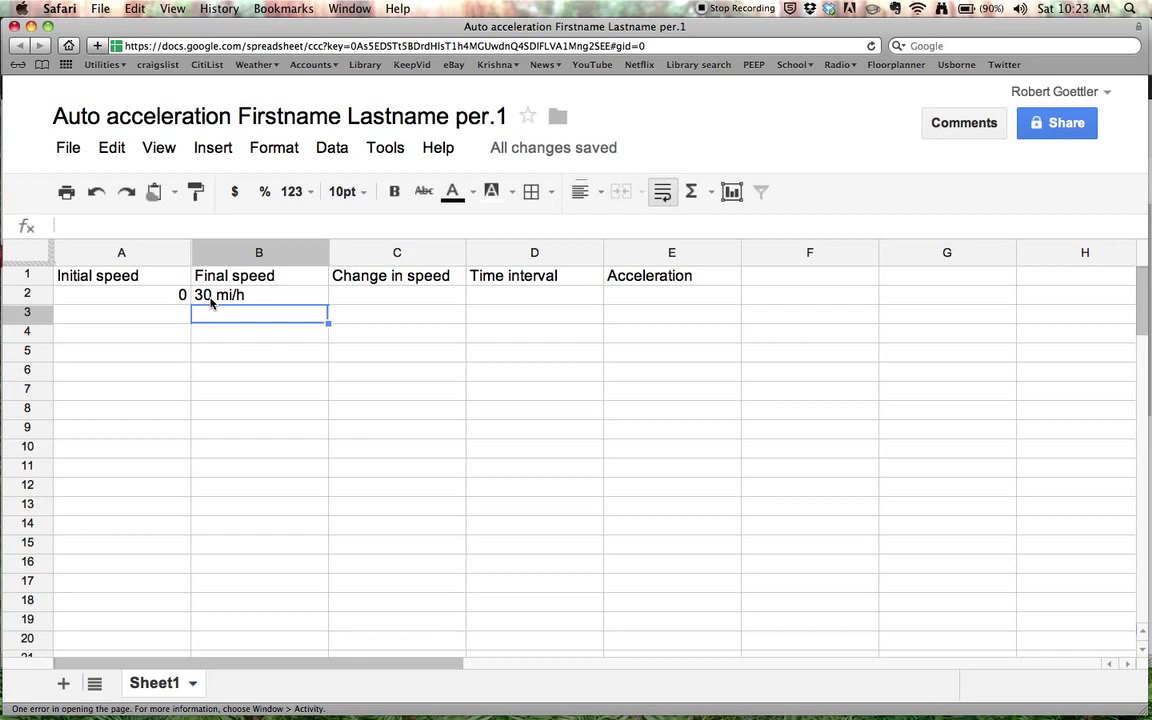
{"action": "double_click", "coordinate": [211, 301]}
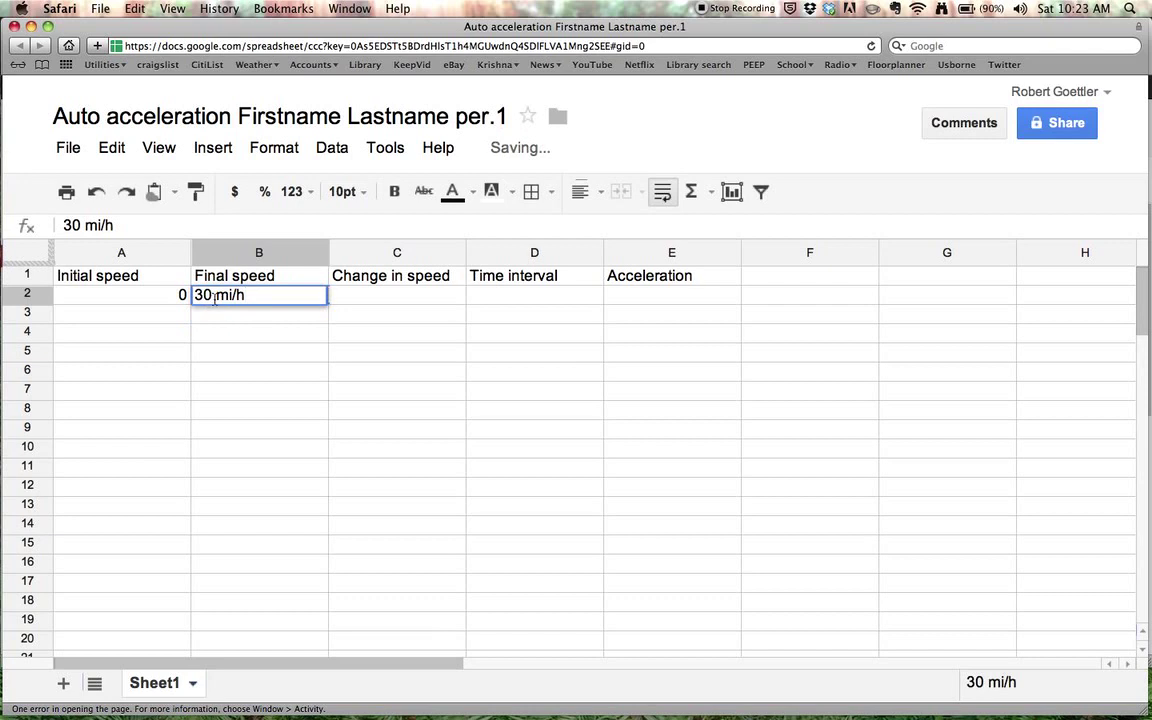
{"action": "key", "text": "shift+End"}
{"action": "key", "text": "BackSpace"}
{"action": "left_click", "coordinate": [324, 371]}
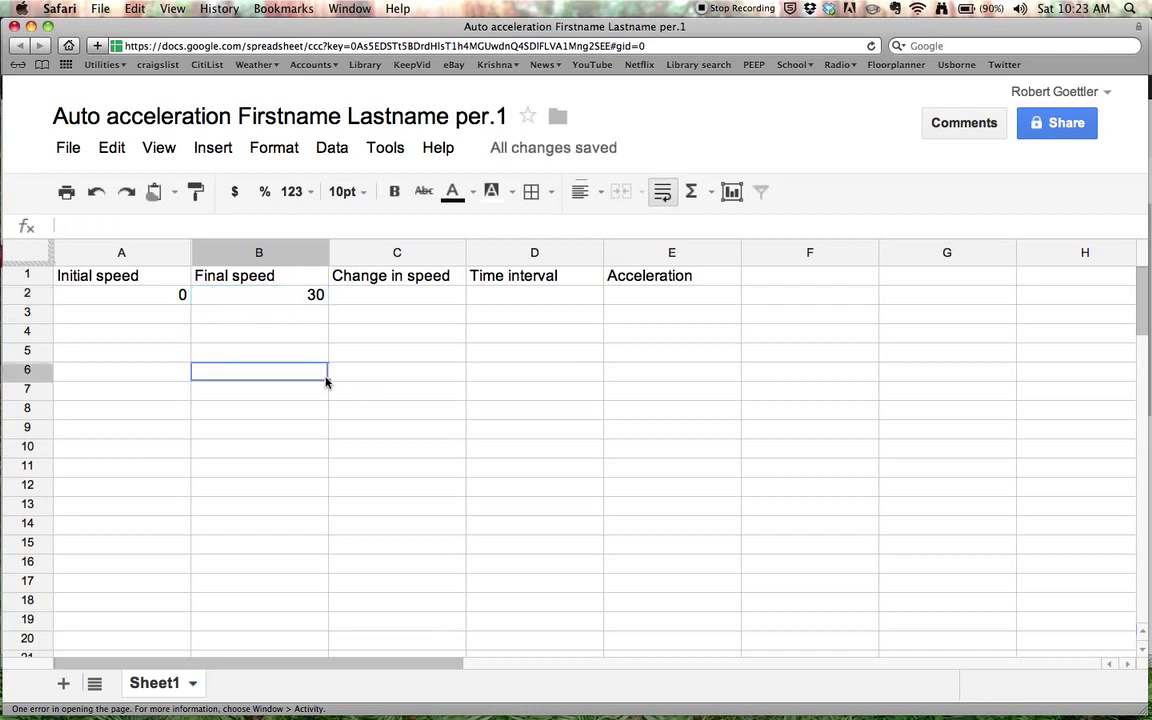
Add the unit "(mi/h)" to the "Final speed" header in B1 and the "Initial speed" header in A1
{"action": "left_click", "coordinate": [255, 275]}
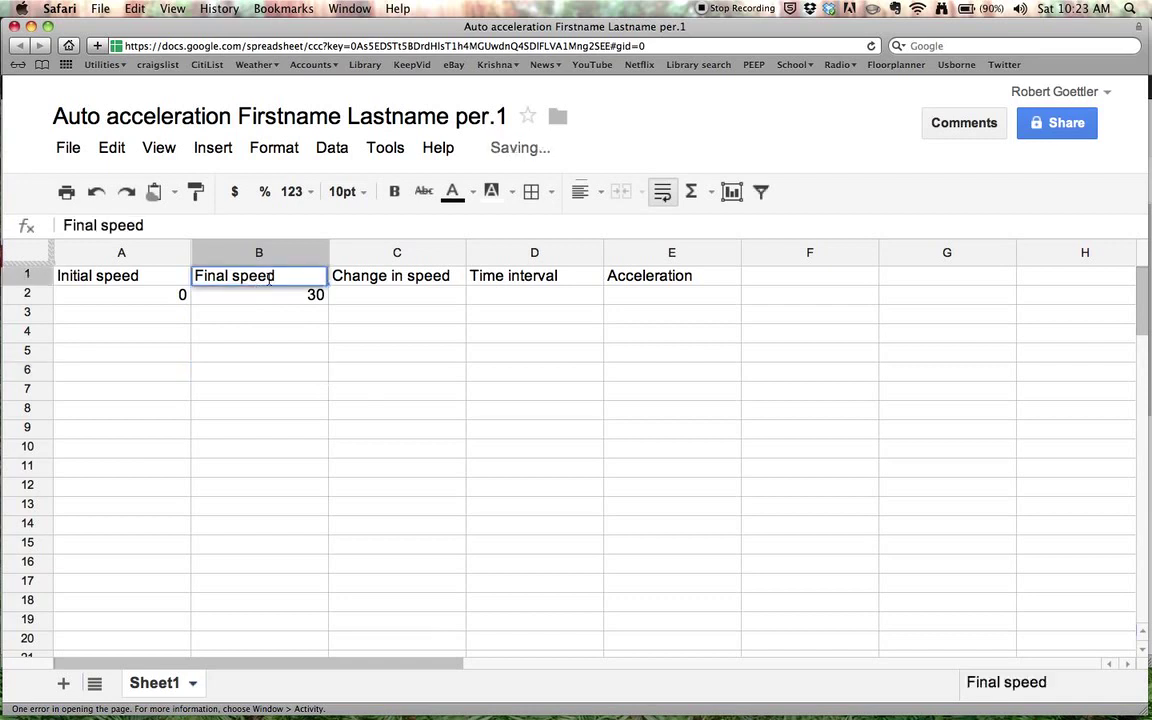
{"action": "type", "text": "(mi/h)"}
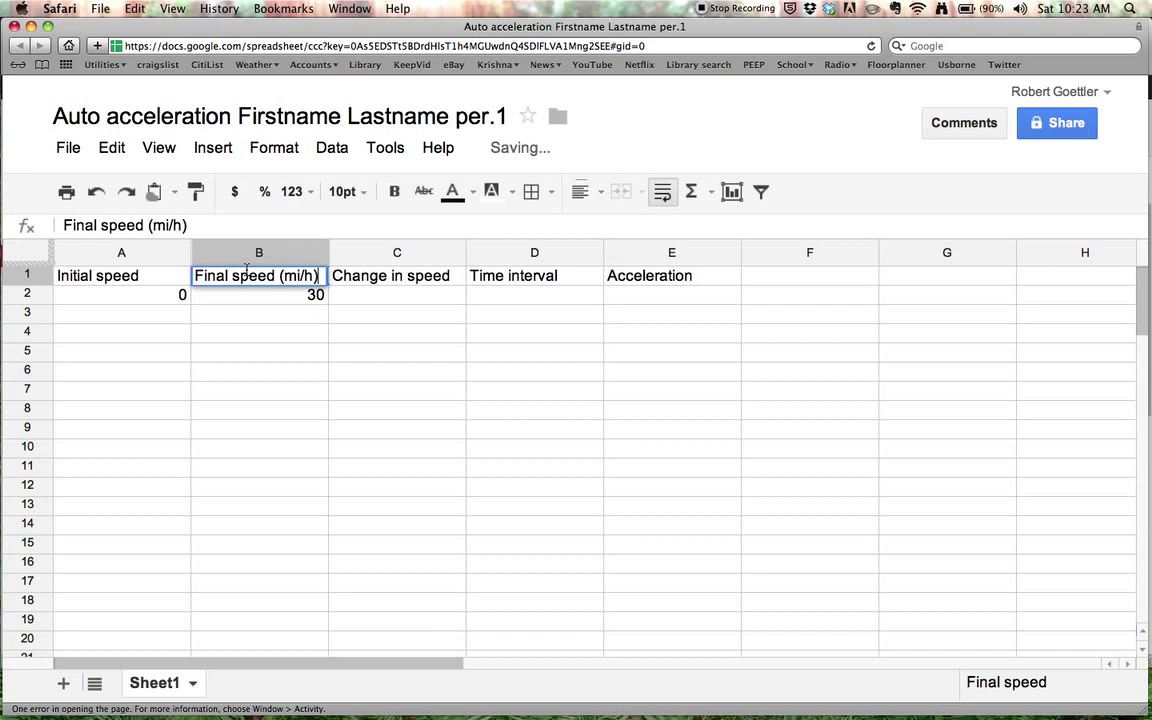
{"action": "left_click", "coordinate": [170, 275]}
{"action": "double_click", "coordinate": [169, 280]}
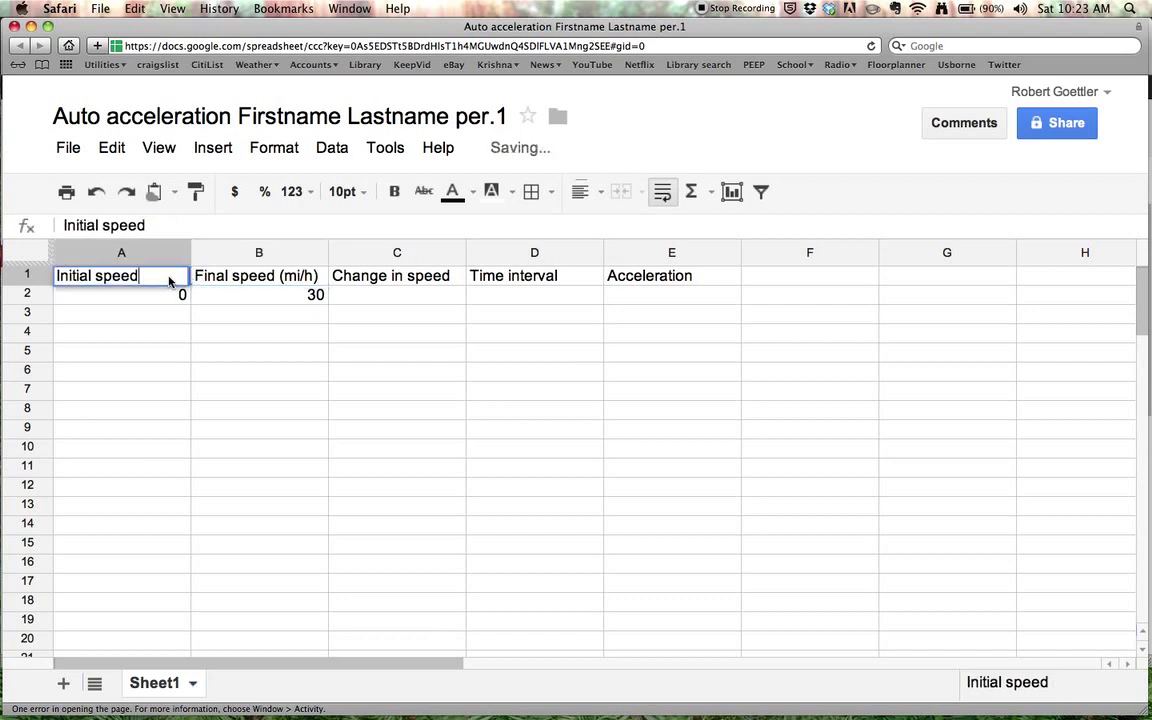
{"action": "type", "text": "(mi/h)"}
Add "(mi/h)" to the "Change in speed" header in C1 and widen column C so the header fits on one line
{"action": "left_click", "coordinate": [420, 277]}
{"action": "double_click", "coordinate": [424, 277]}
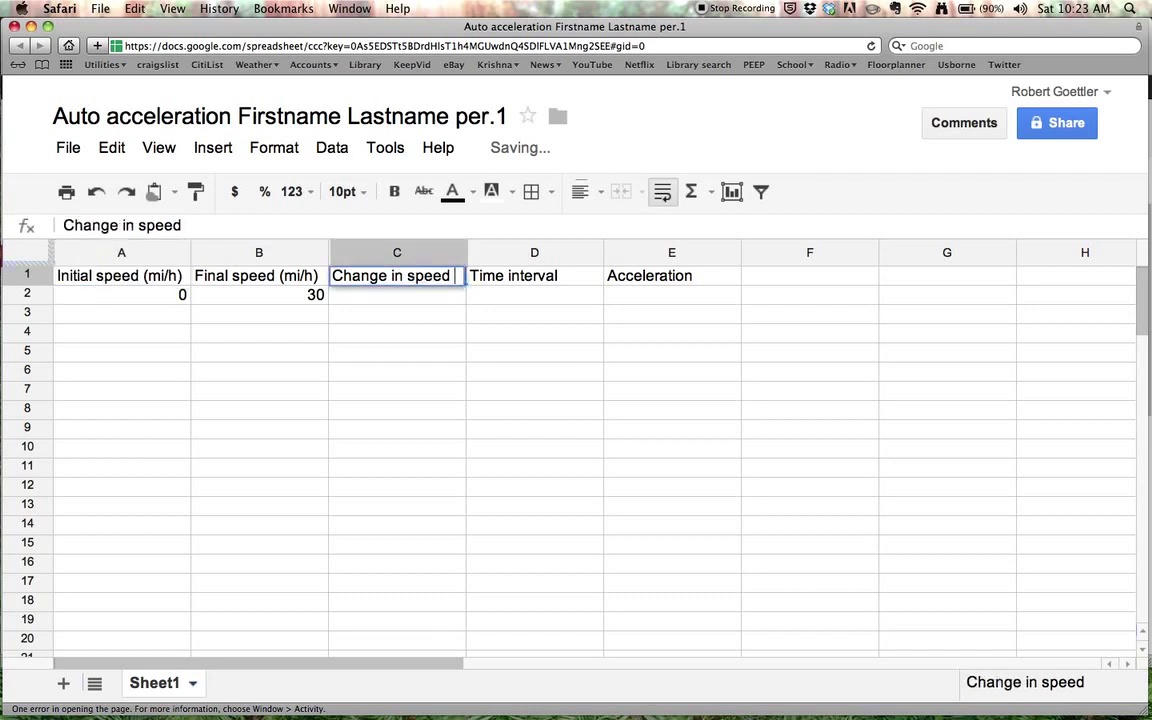
{"action": "type", "text": "(mi/h)"}
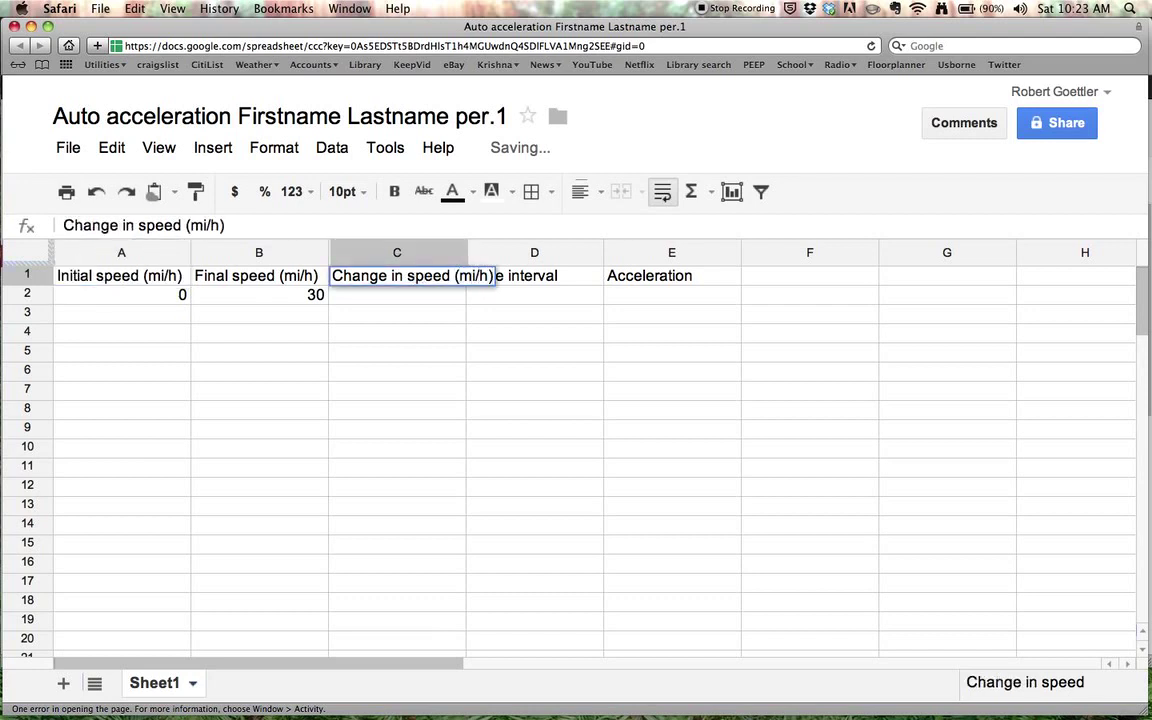
{"action": "key", "text": "Return"}
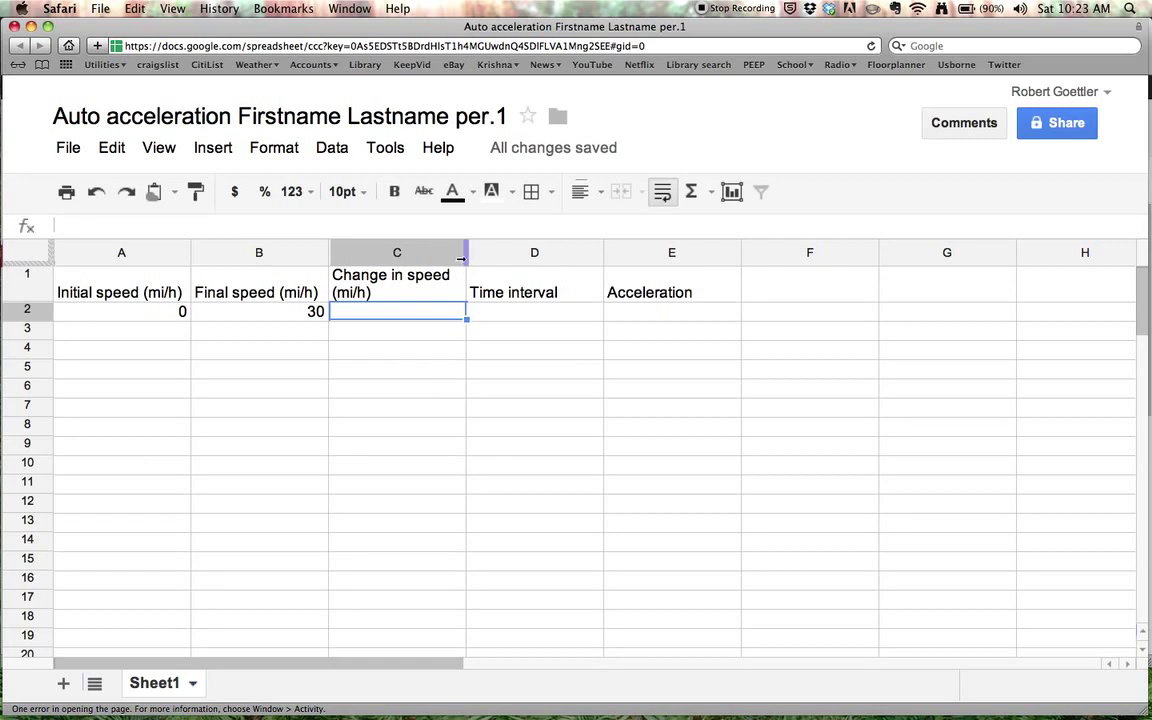
{"action": "left_click_drag", "start_coordinate": [462, 258], "coordinate": [502, 256]}
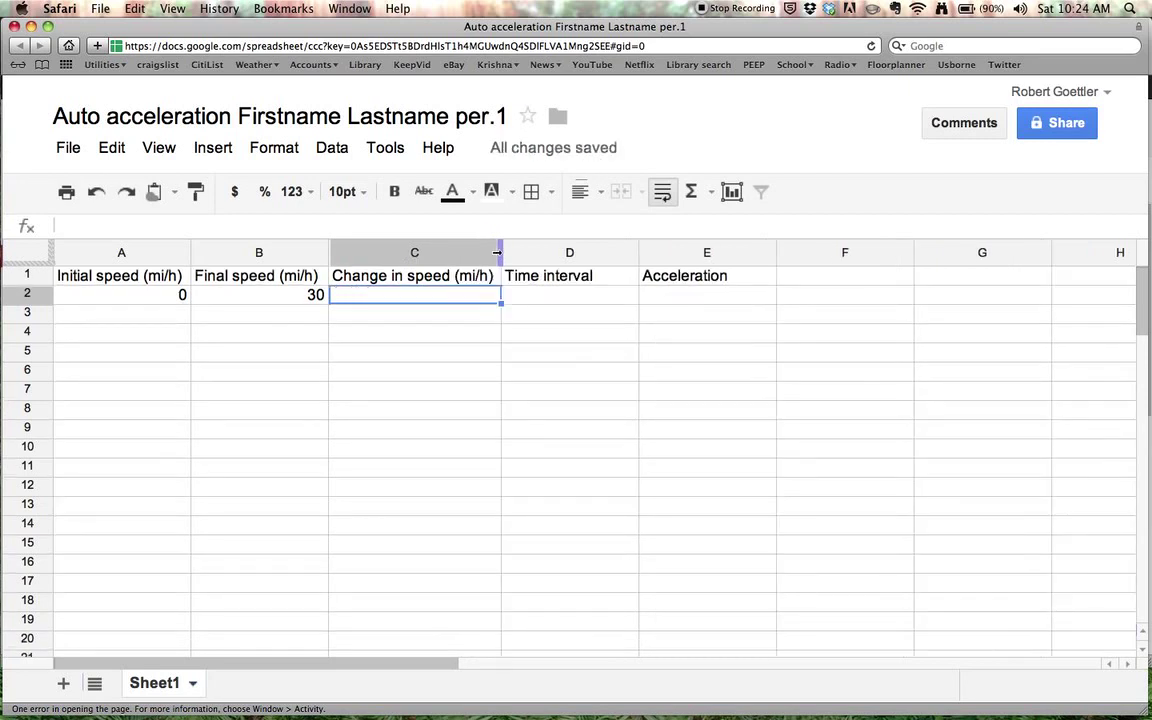
Add the unit "(s)" to the "Time interval" header in D1
{"action": "left_click", "coordinate": [562, 305]}
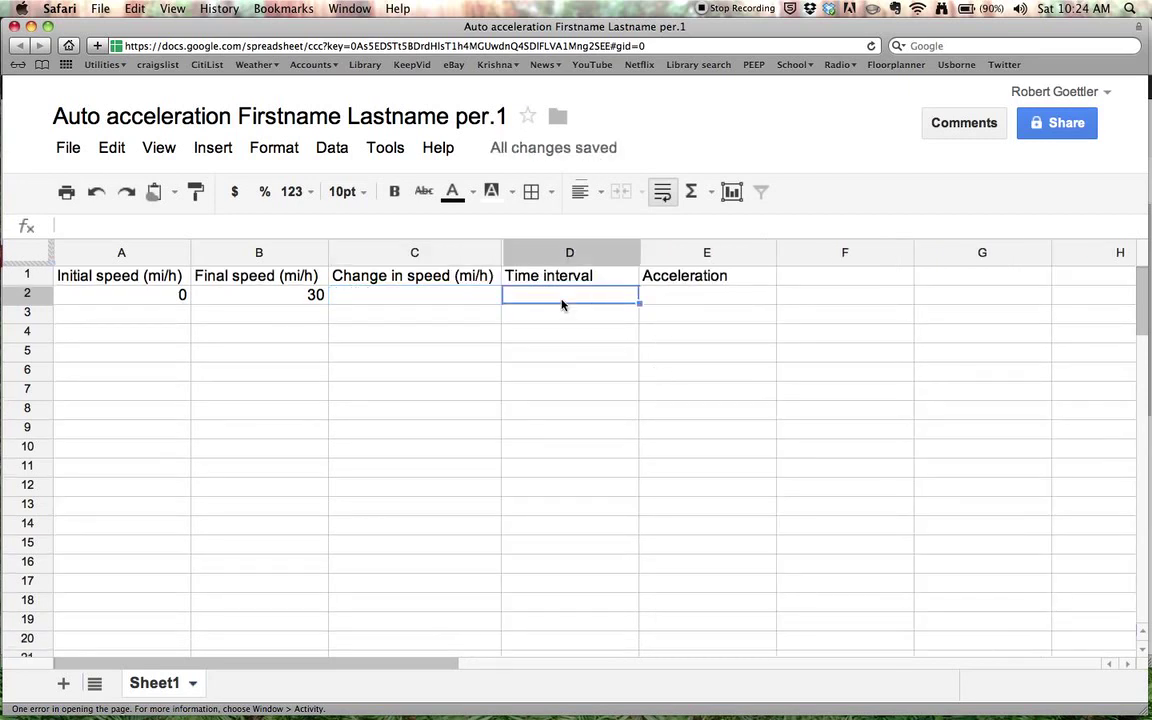
{"action": "double_click", "coordinate": [590, 278]}
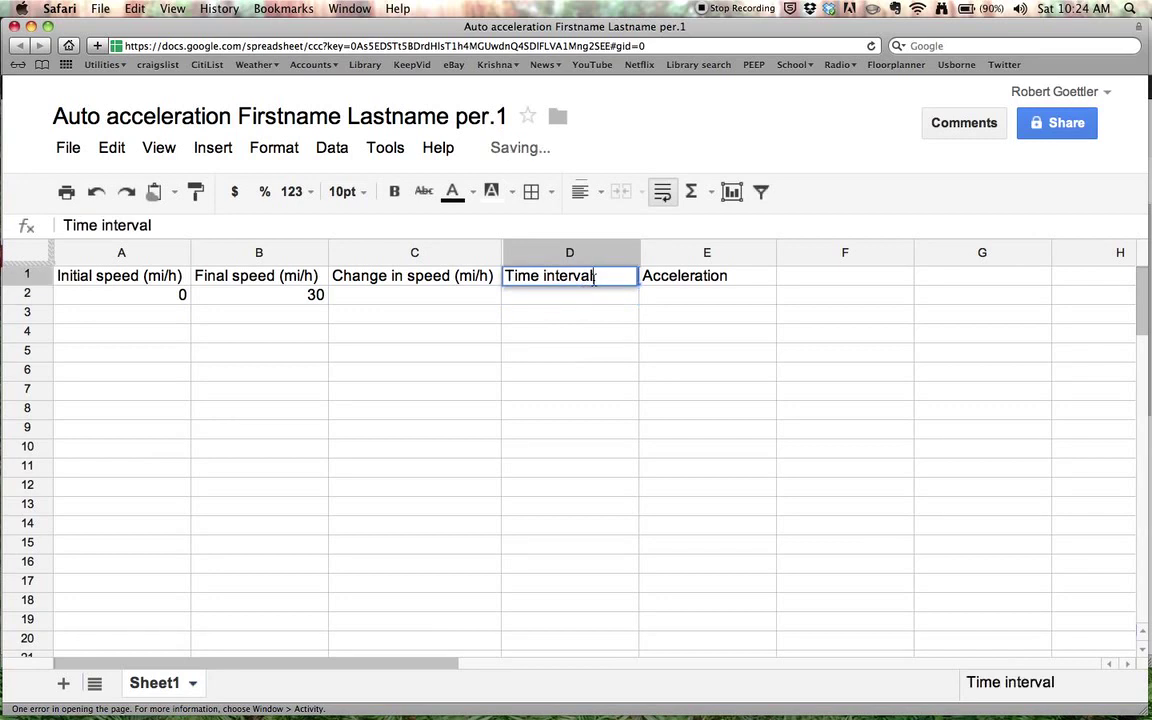
{"action": "type", "text": "(s)"}
Add "(mi/h/s)" to the "Acceleration" header in E1 and widen column E so the header fits on one line
{"action": "left_click", "coordinate": [706, 279]}
{"action": "double_click", "coordinate": [706, 279]}
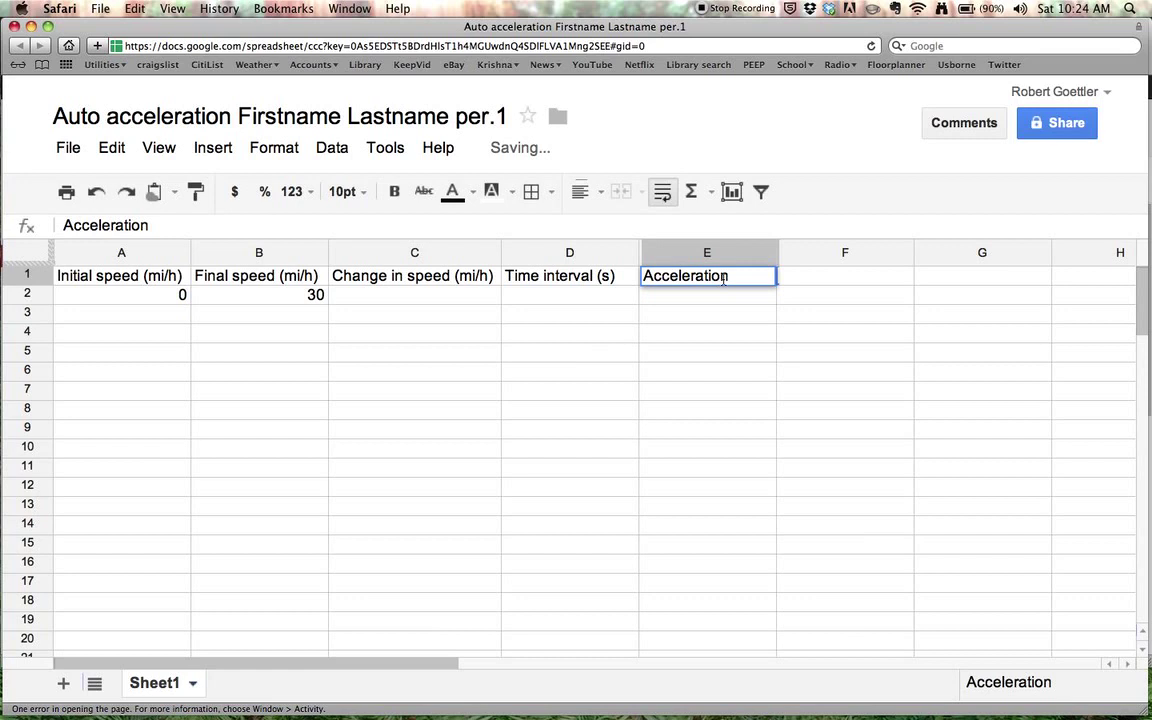
{"action": "type", "text": "(mi/h/s)"}
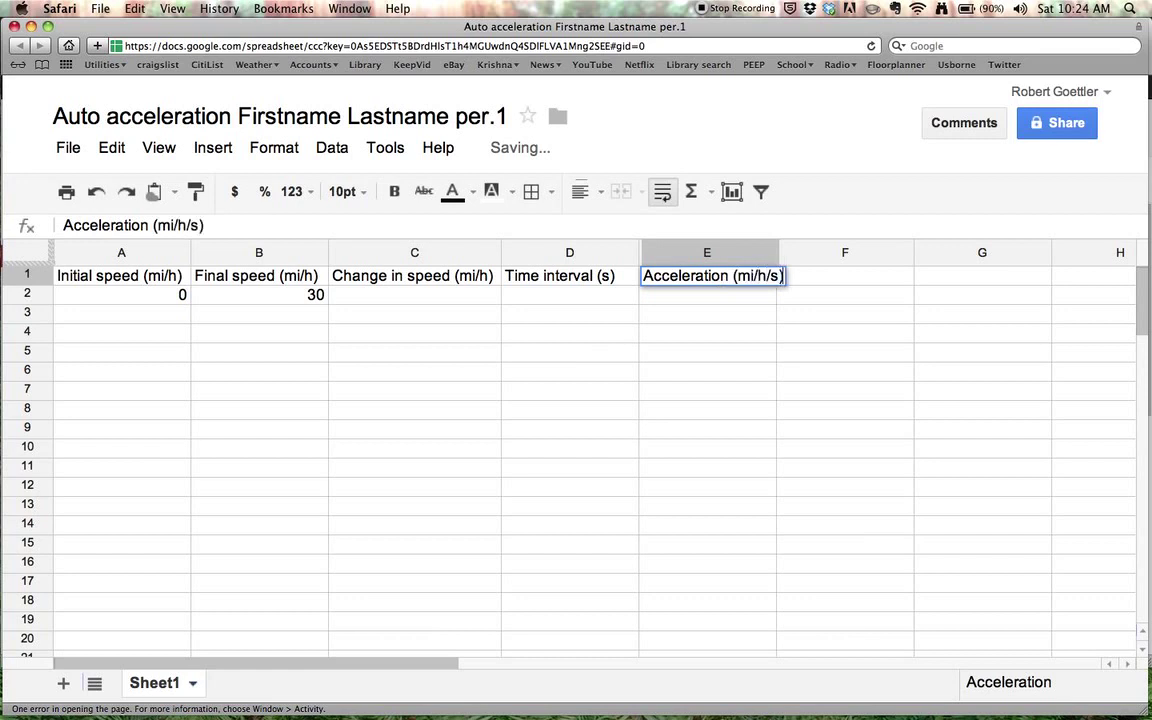
{"action": "left_click", "coordinate": [748, 372]}
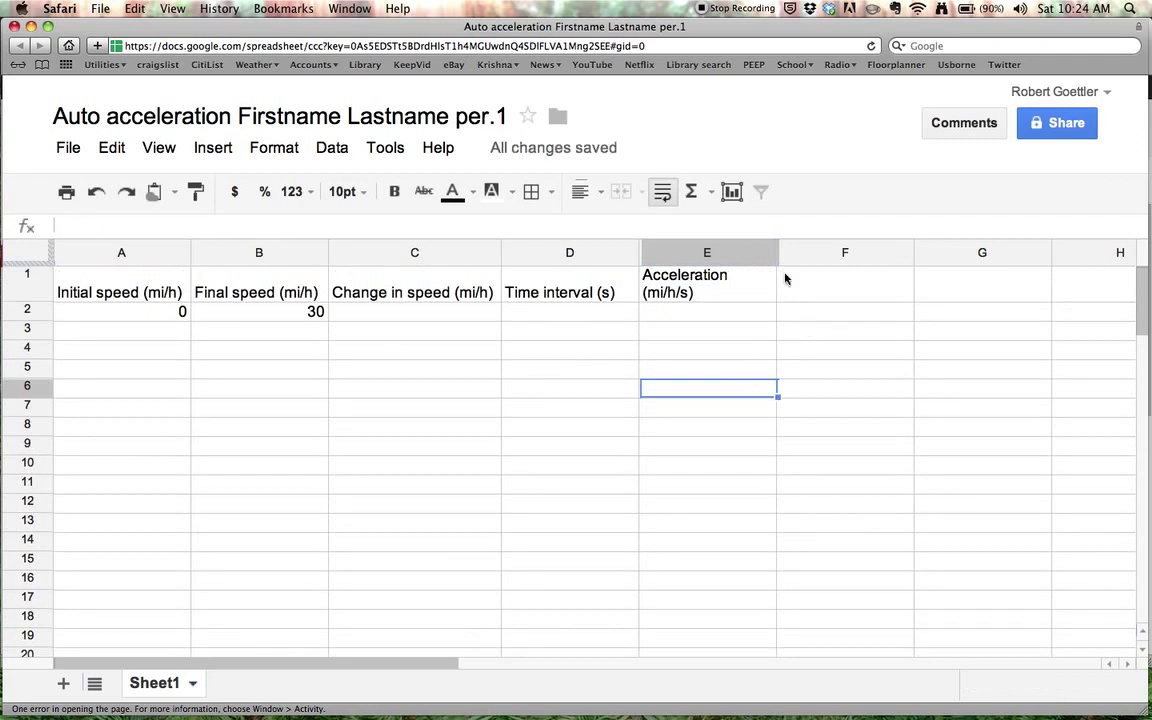
{"action": "left_click_drag", "start_coordinate": [778, 256], "coordinate": [795, 257]}
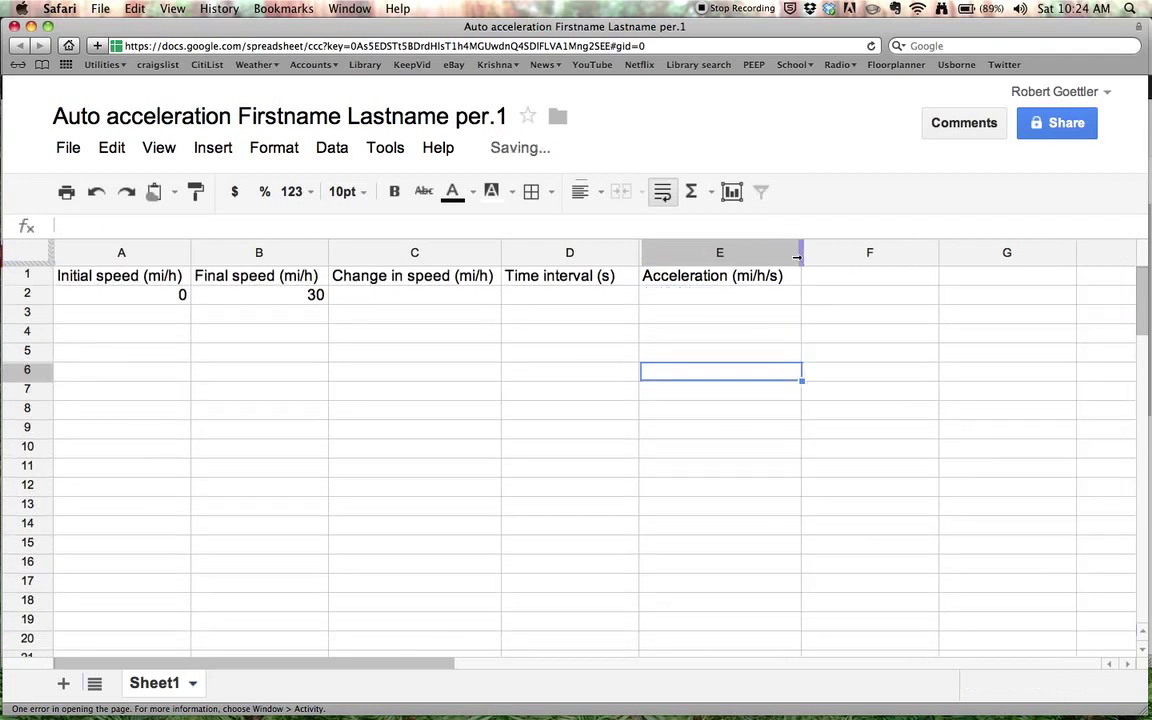
Enter the formula =B2-A2 in C2 to calculate the change in speed
{"action": "left_click", "coordinate": [404, 352]}
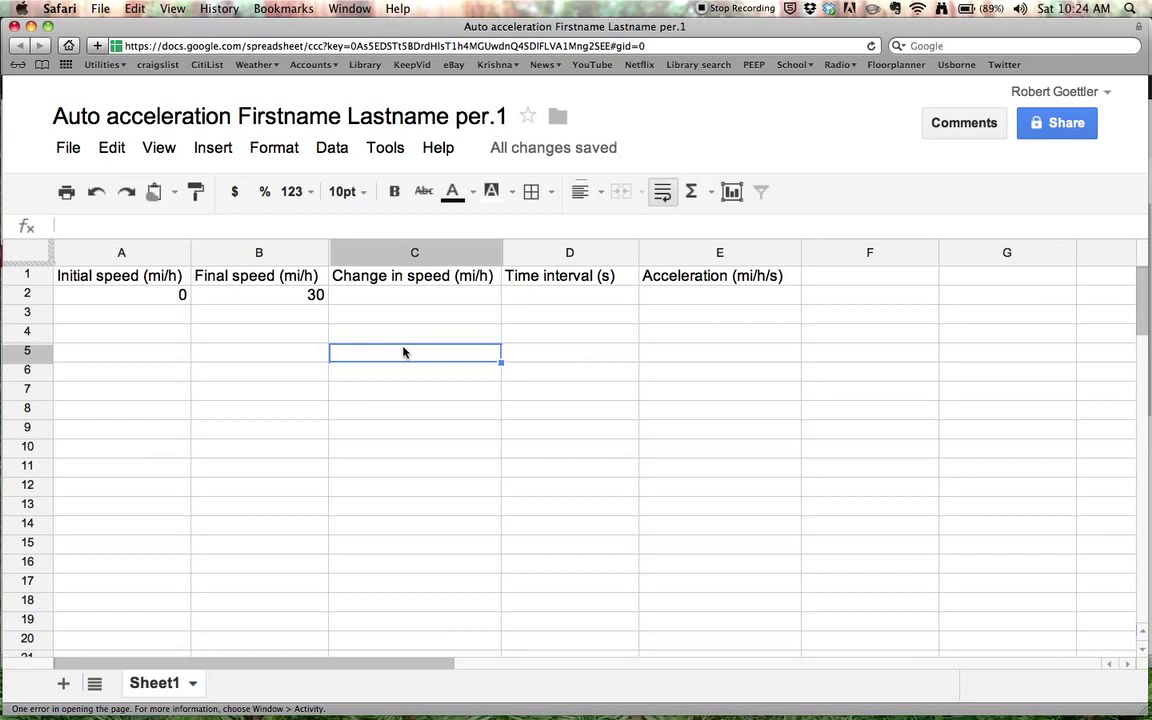
{"action": "left_click", "coordinate": [380, 294]}
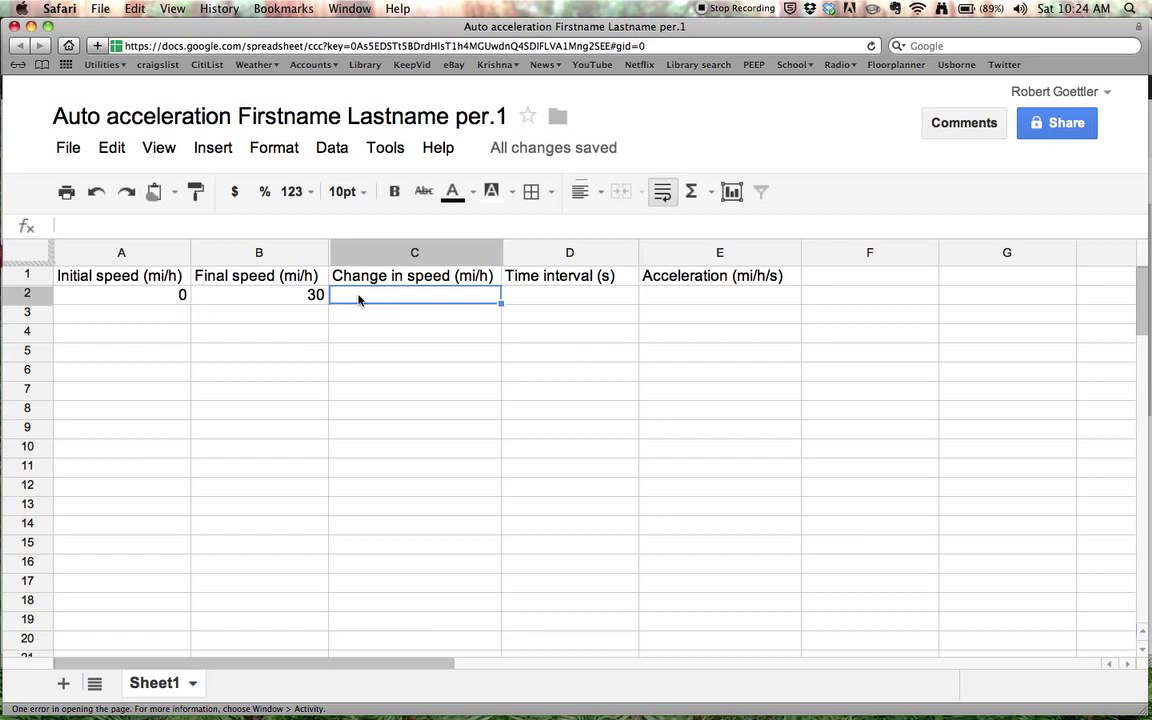
{"action": "type", "text": "="}
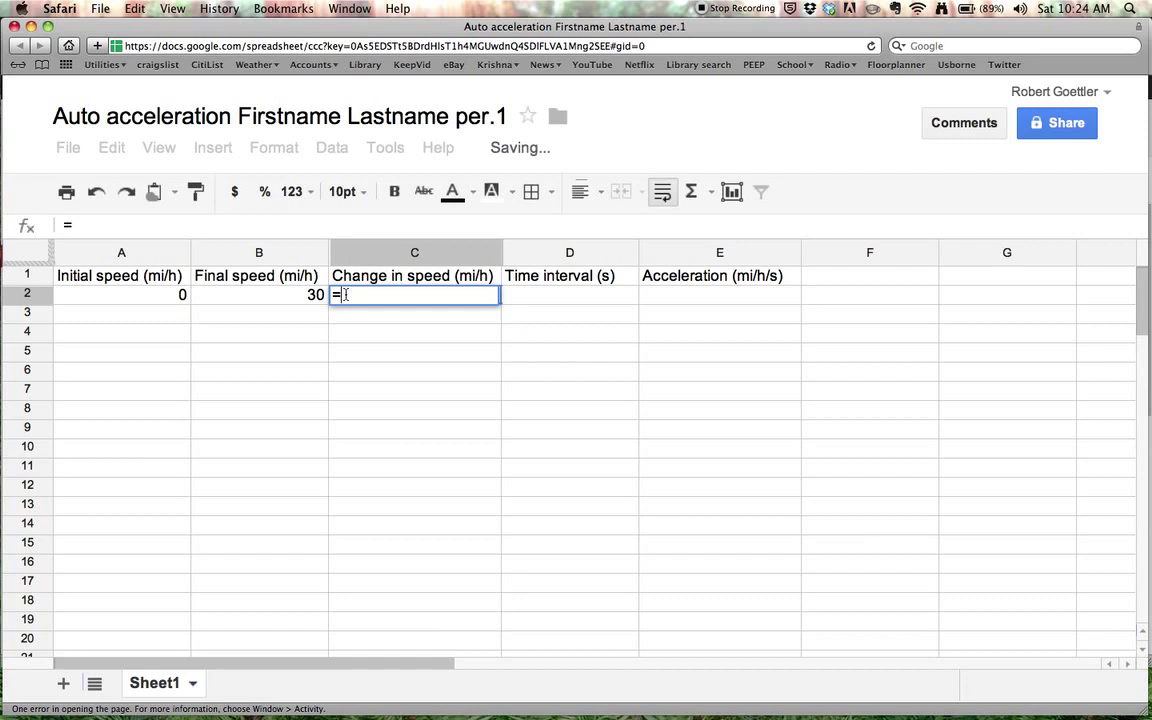
{"action": "left_click", "coordinate": [268, 296]}
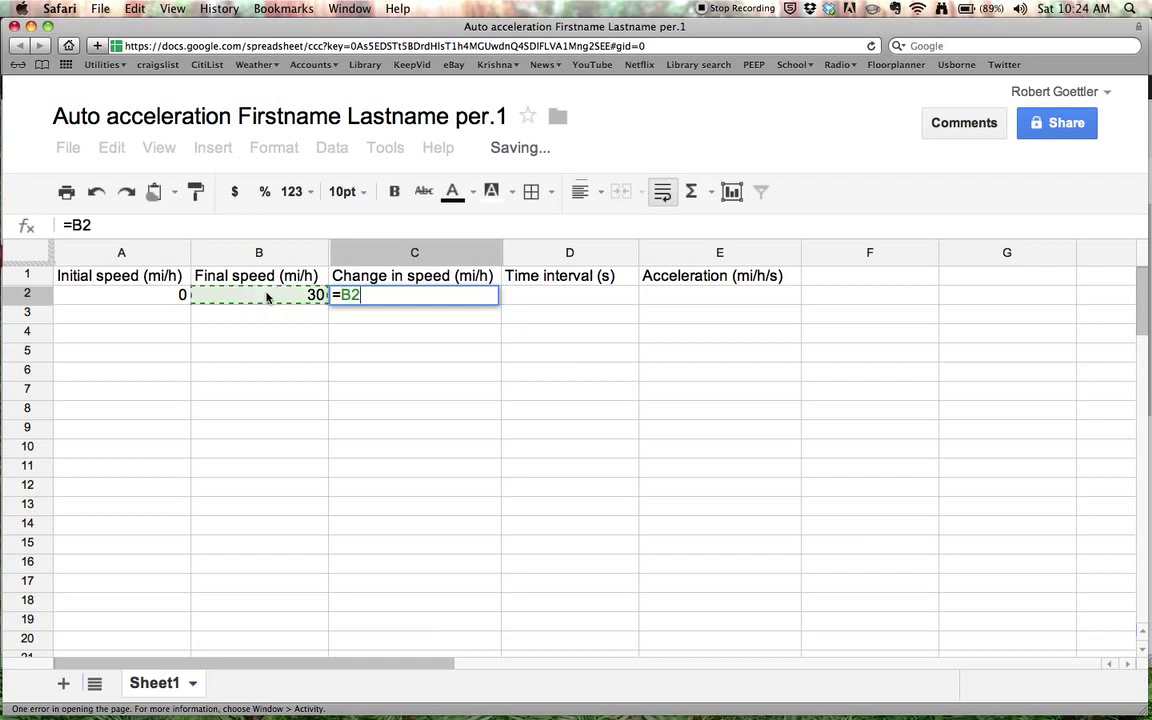
{"action": "type", "text": "-"}
{"action": "left_click", "coordinate": [123, 296]}
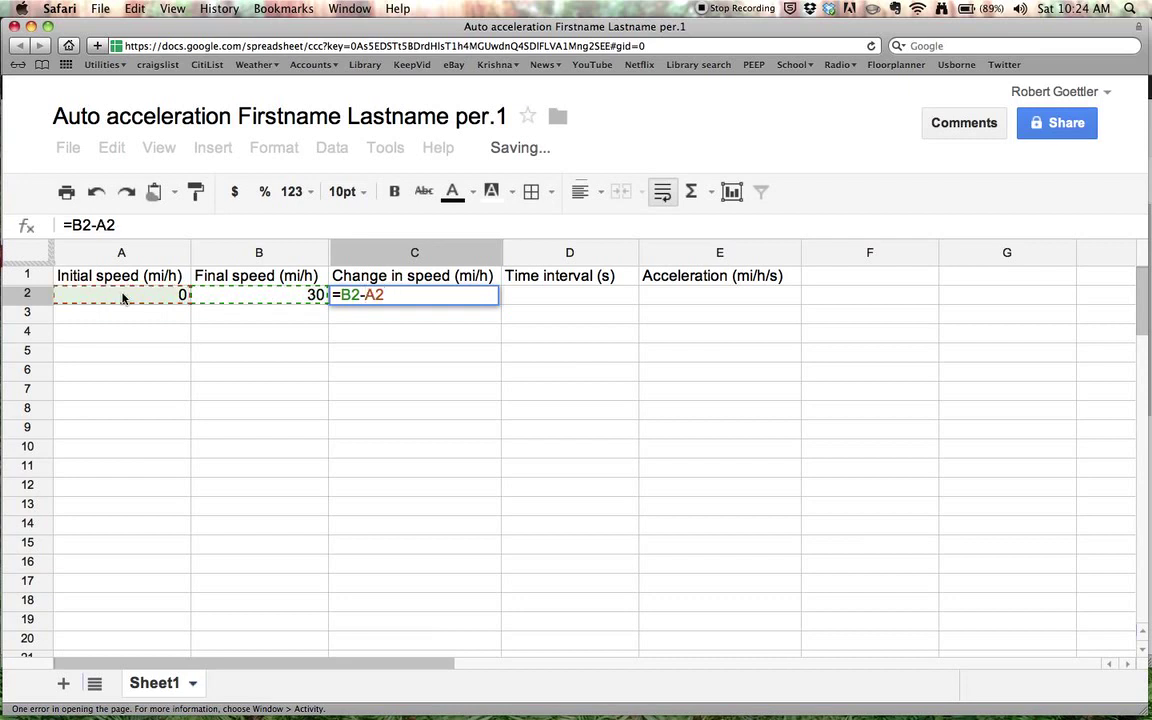
{"action": "key", "text": "Return"}
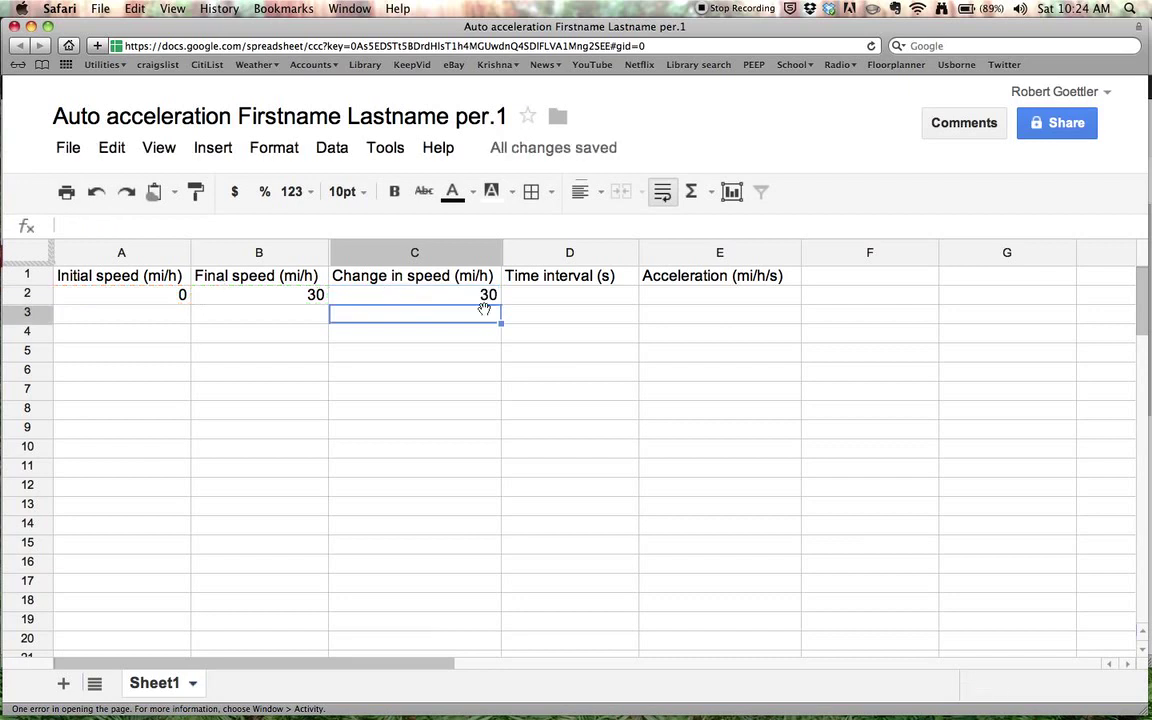
Set the initial speed in A2 to 5 to test the change-in-speed formula
{"action": "double_click", "coordinate": [184, 297]}
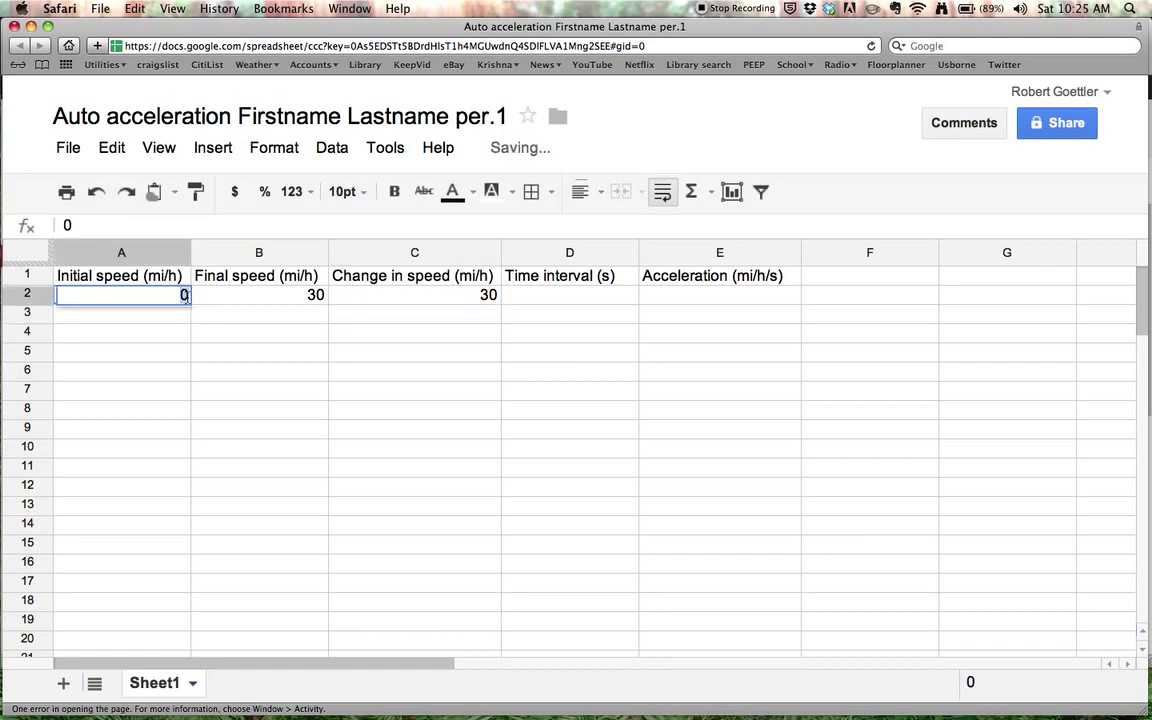
{"action": "key", "text": "BackSpace"}
{"action": "type", "text": "5"}
{"action": "key", "text": "Return"}
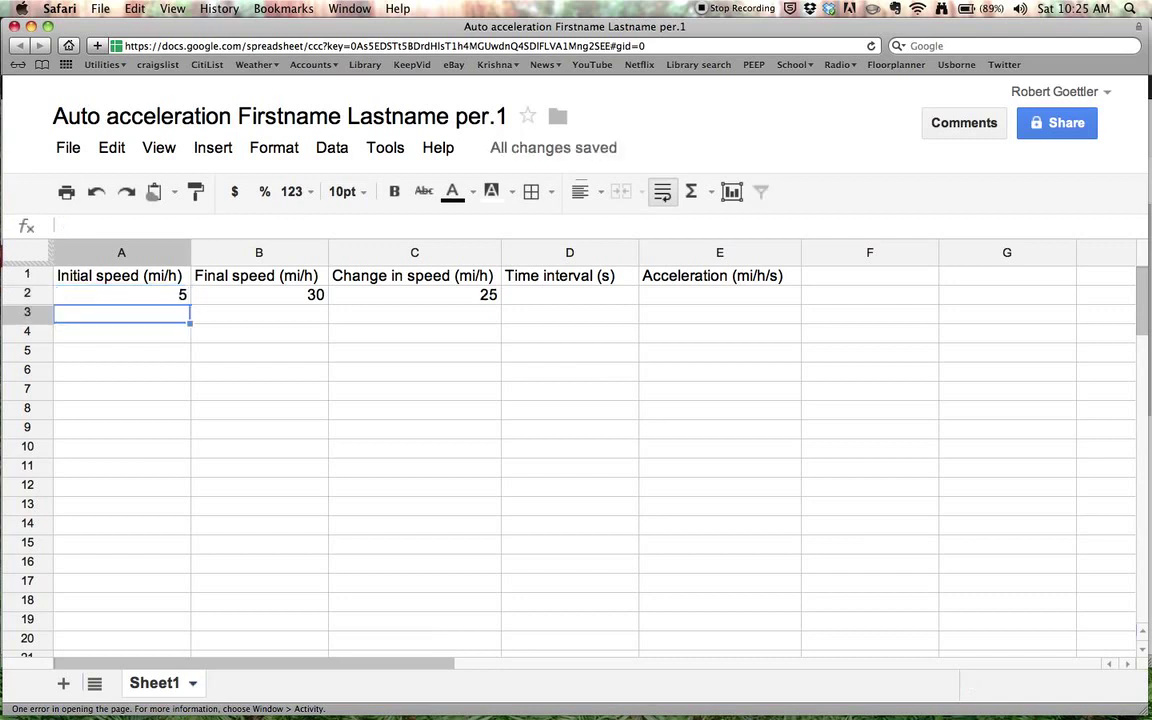
Examine the change-in-speed formula in C2 and the cells it references
{"action": "left_click", "coordinate": [493, 297]}
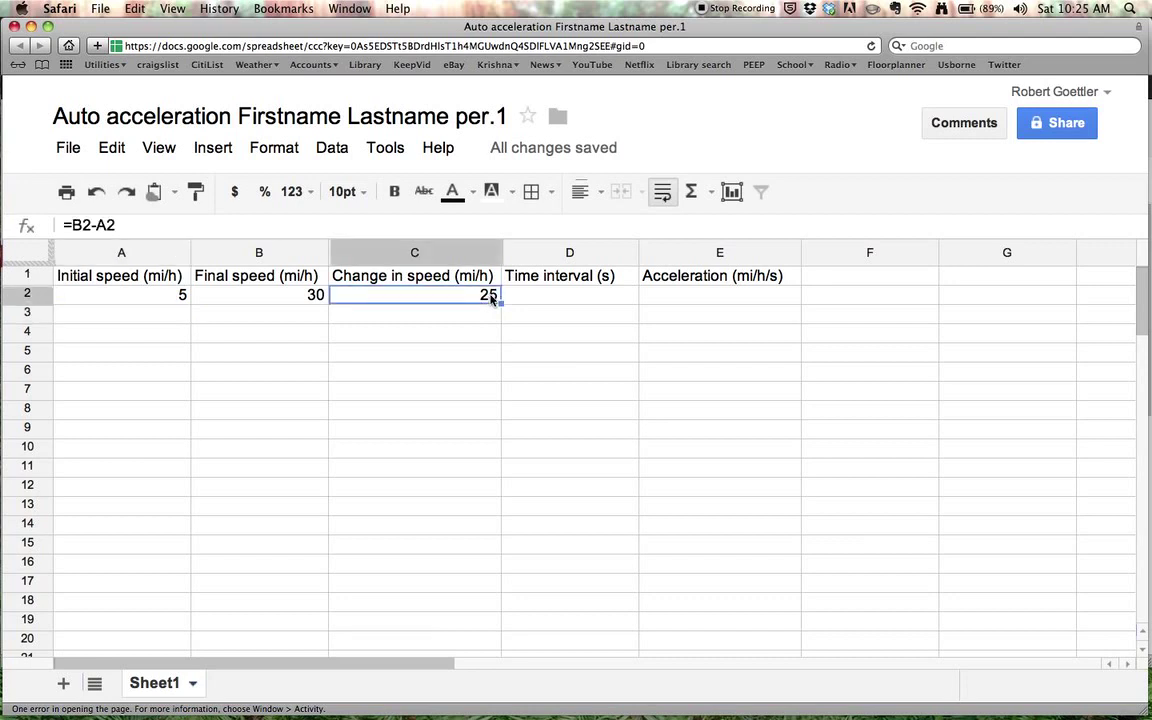
{"action": "double_click", "coordinate": [490, 297]}
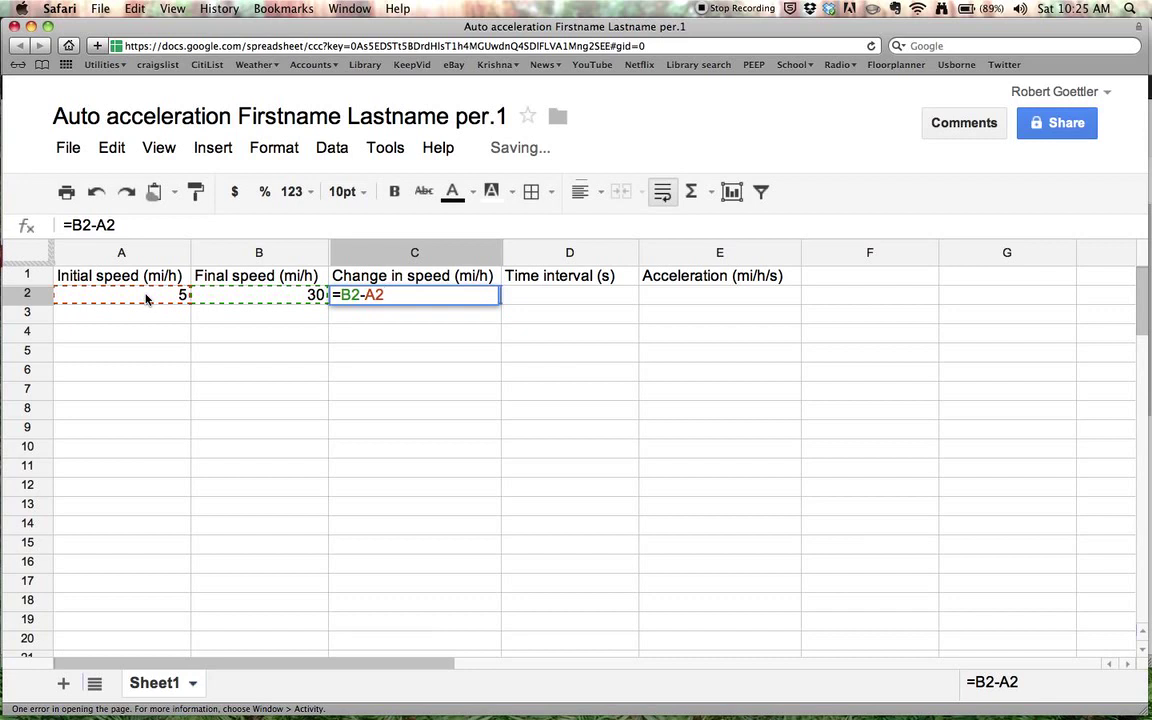
{"action": "key", "text": "Return"}
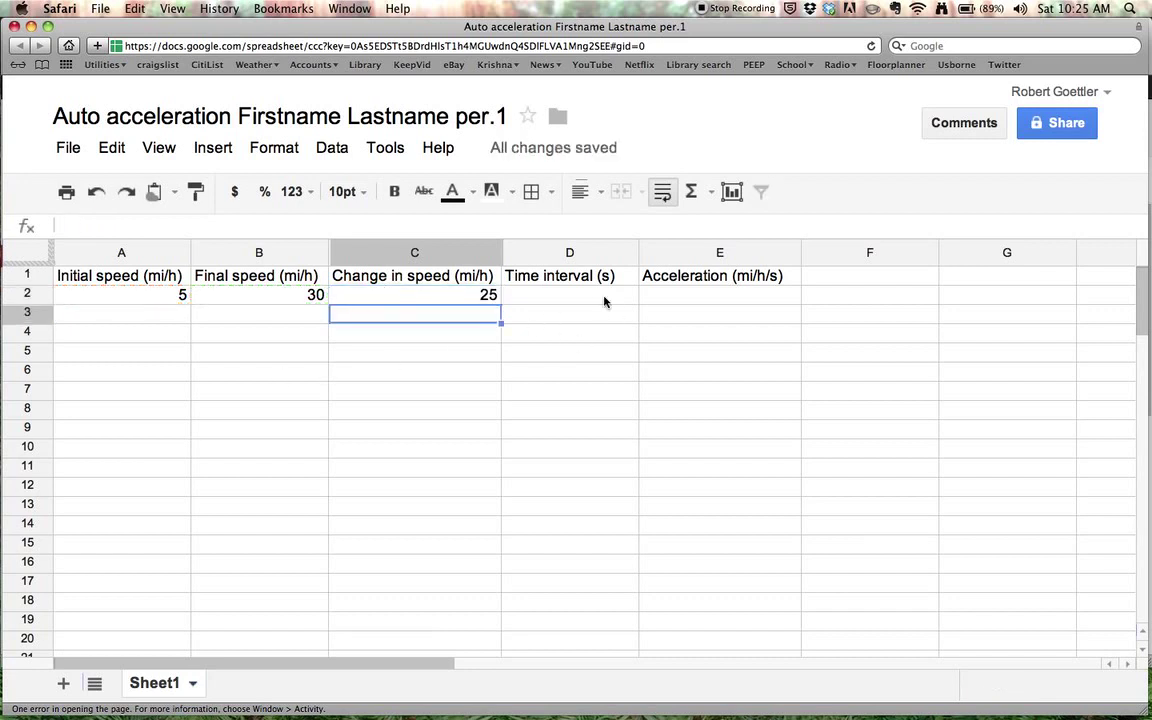
Set the initial speed in A2 back to 0
{"action": "left_click", "coordinate": [589, 296]}
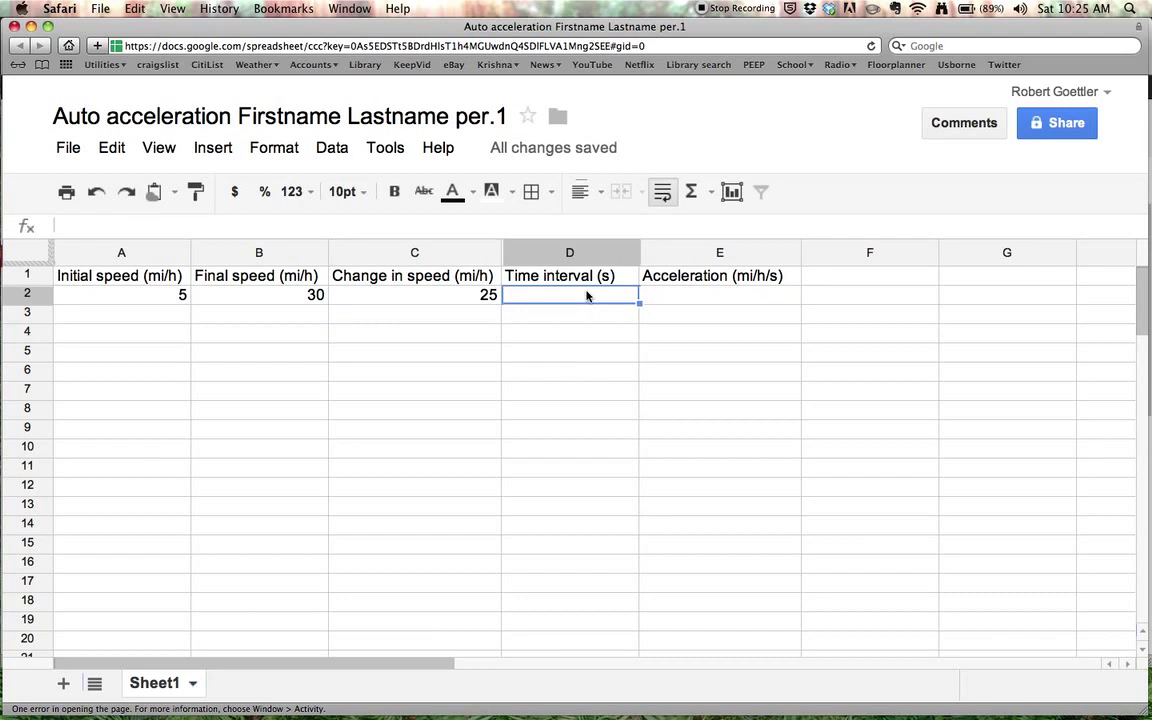
{"action": "left_click", "coordinate": [160, 295]}
{"action": "key", "text": "BackSpace"}
{"action": "type", "text": "0"}
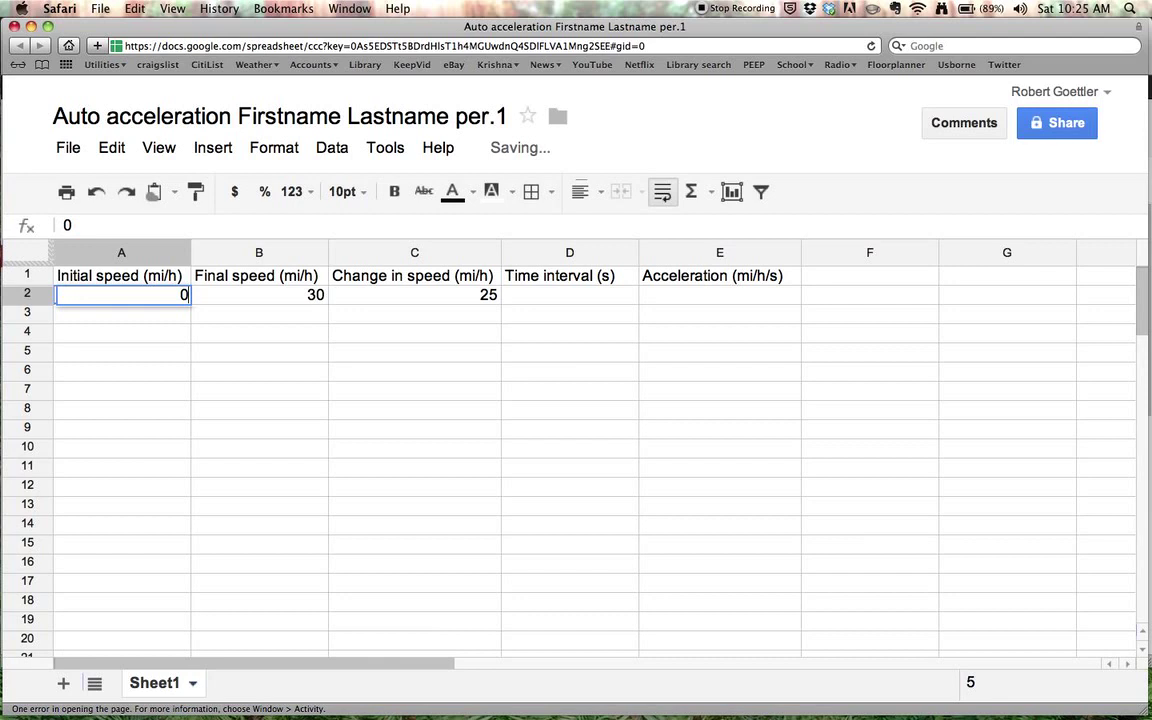
{"action": "key", "text": "Return"}
Enter a time interval of 7.2 in D2
{"action": "left_click", "coordinate": [571, 297]}
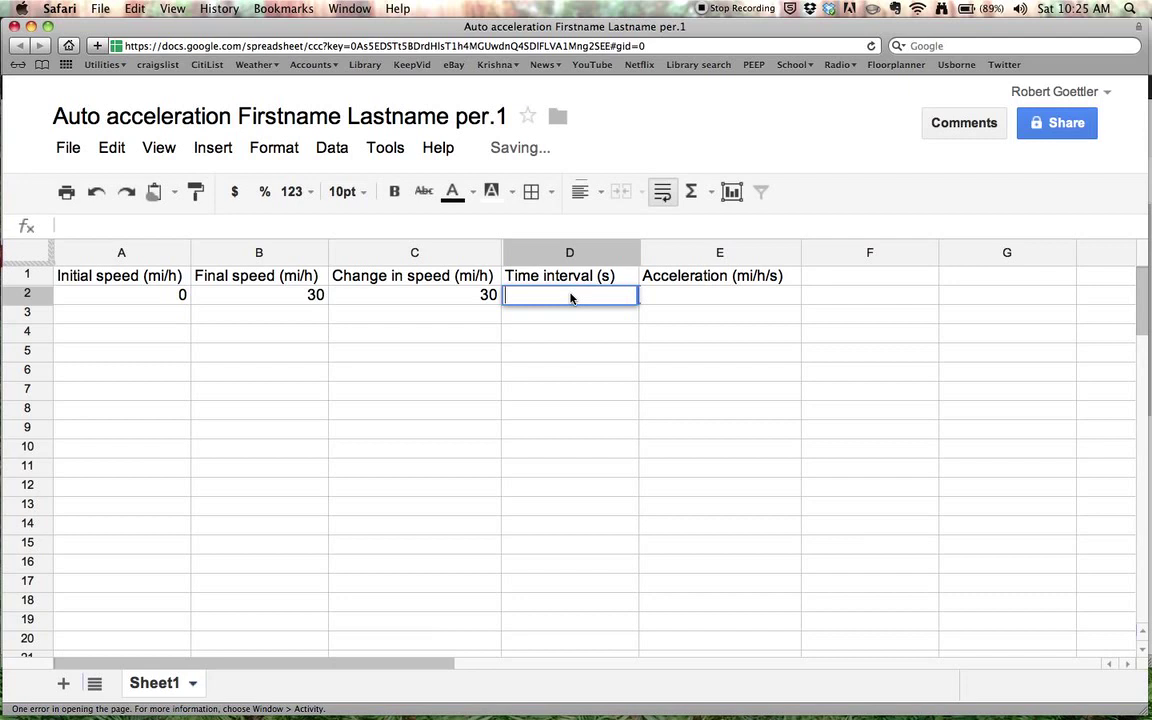
{"action": "type", "text": "7.2"}
{"action": "key", "text": "Return"}
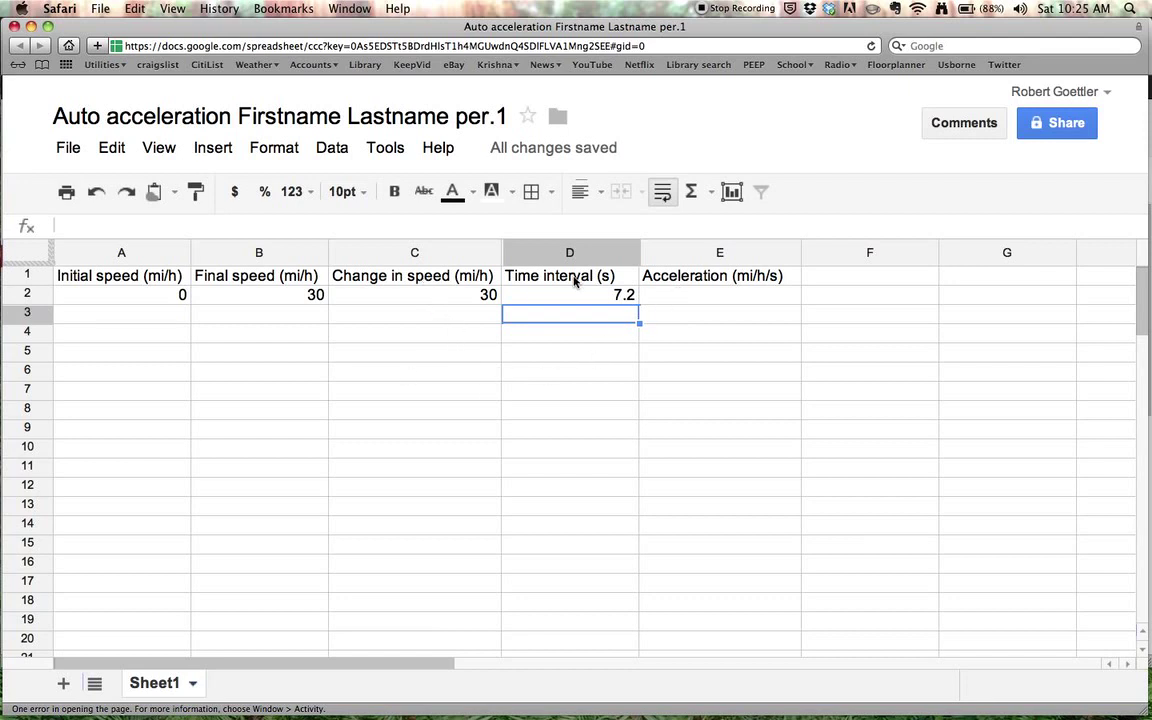
Enter the formula =C2/D2 in E2 to calculate acceleration from the change in speed and the time interval
{"action": "left_click", "coordinate": [687, 303]}
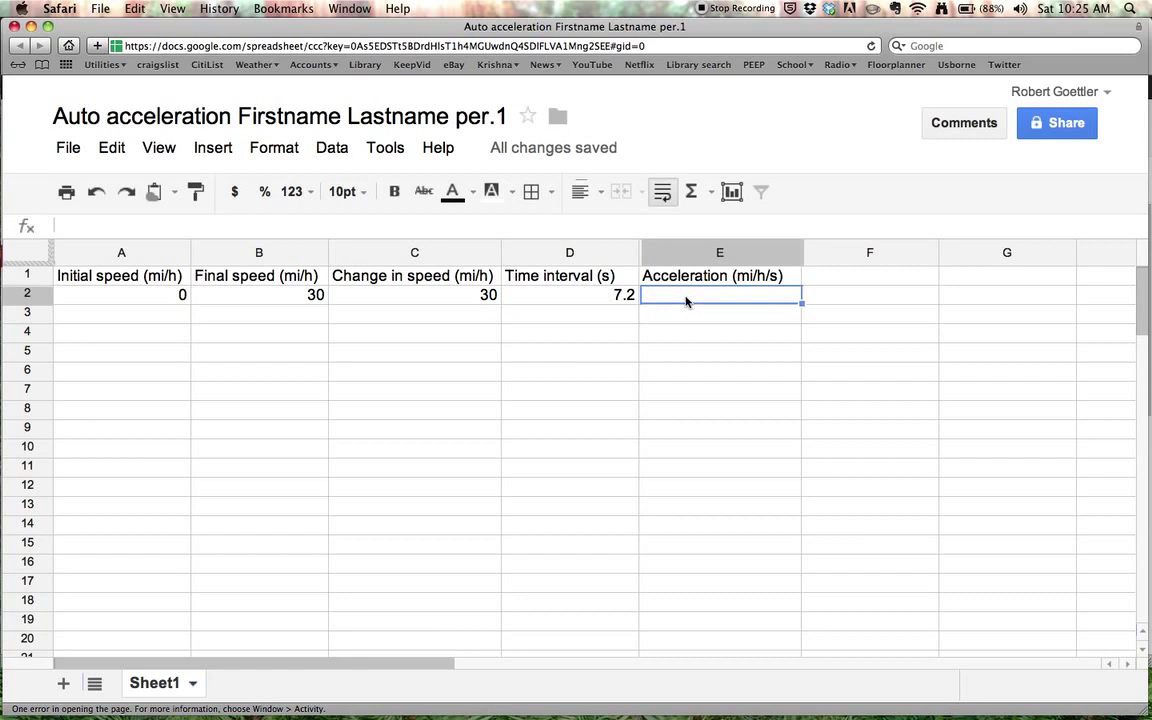
{"action": "type", "text": "="}
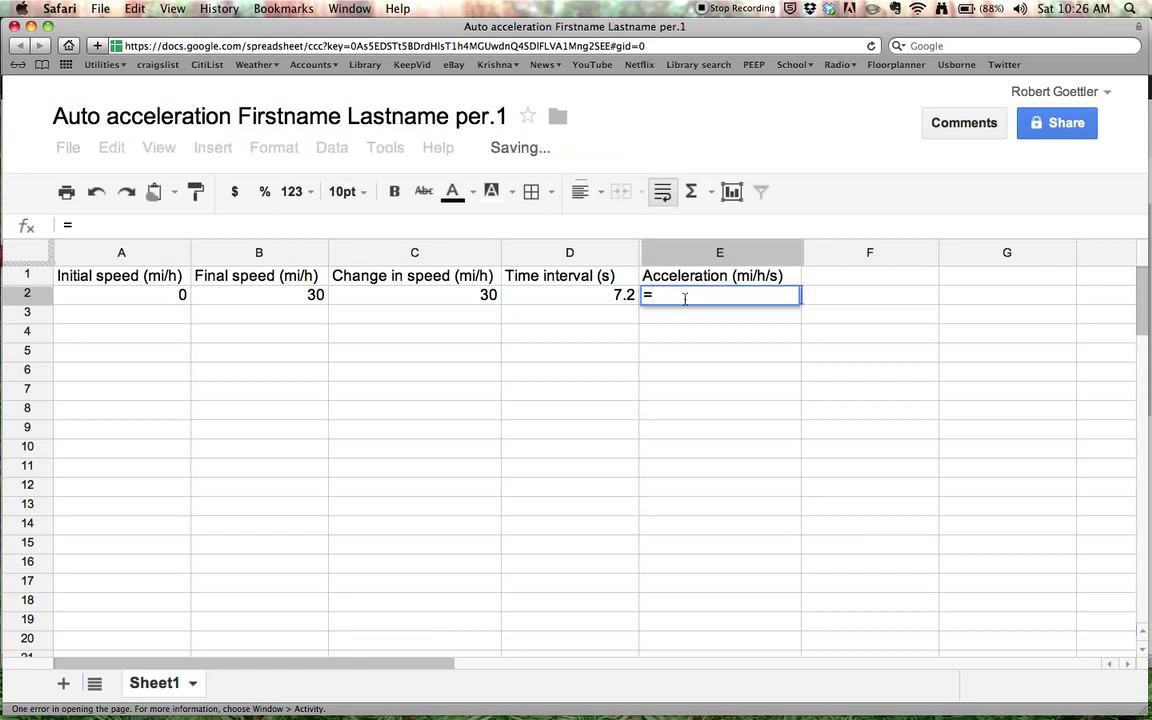
{"action": "left_click", "coordinate": [490, 300]}
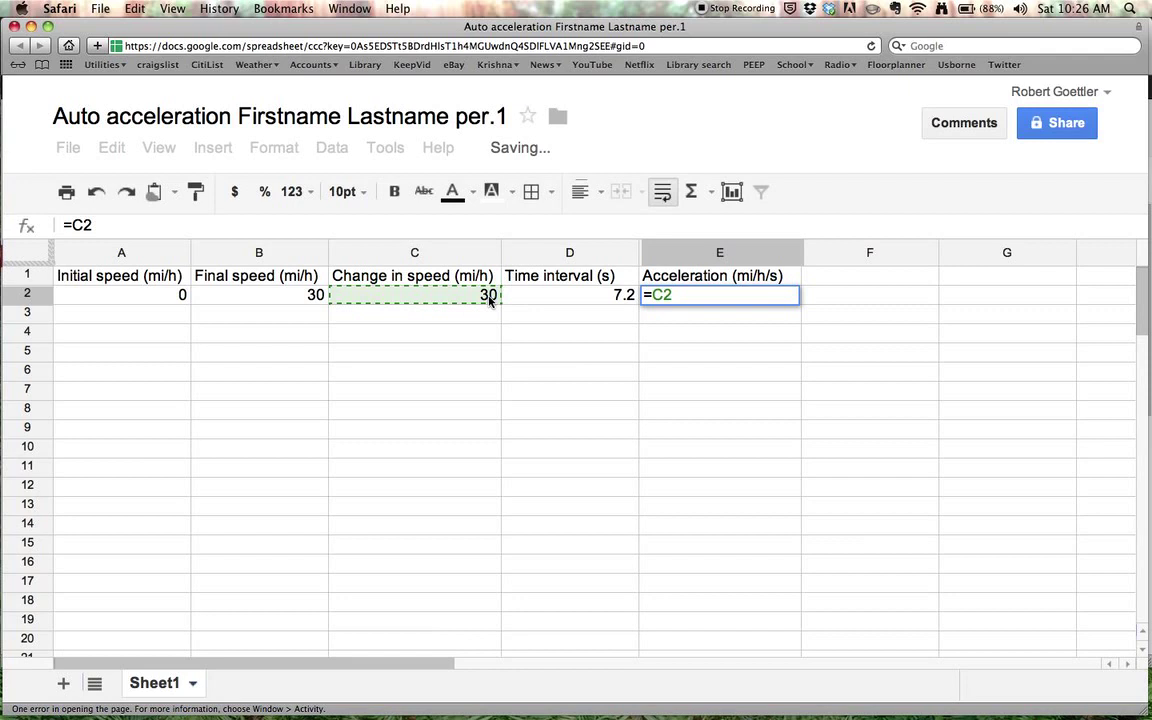
{"action": "type", "text": "/"}
{"action": "left_click", "coordinate": [595, 296]}
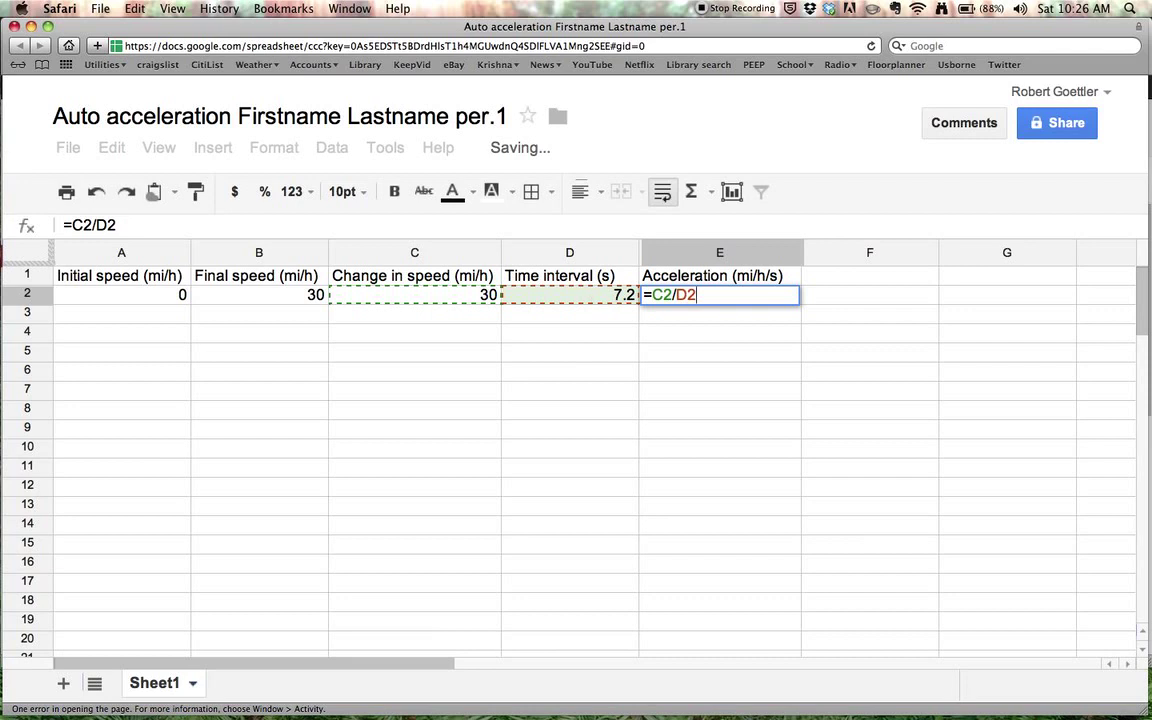
{"action": "key", "text": "Return"}
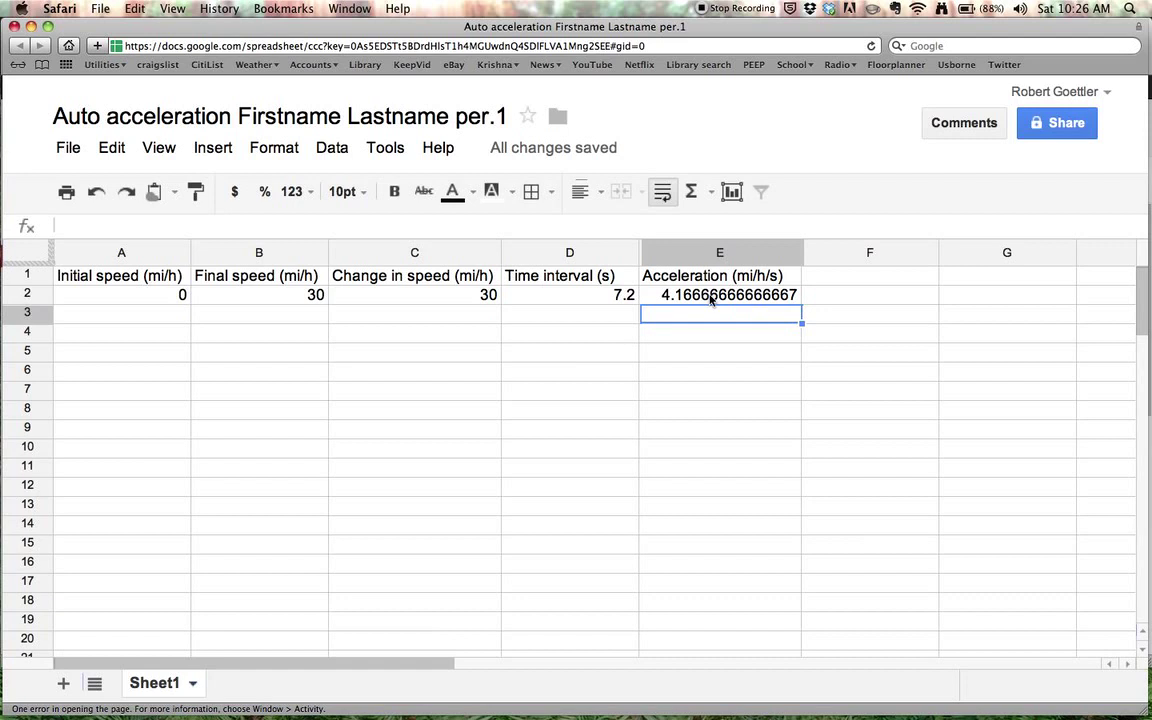
Format the whole acceleration column E with a custom decimal format of 1 decimal place
{"action": "left_click", "coordinate": [706, 253]}
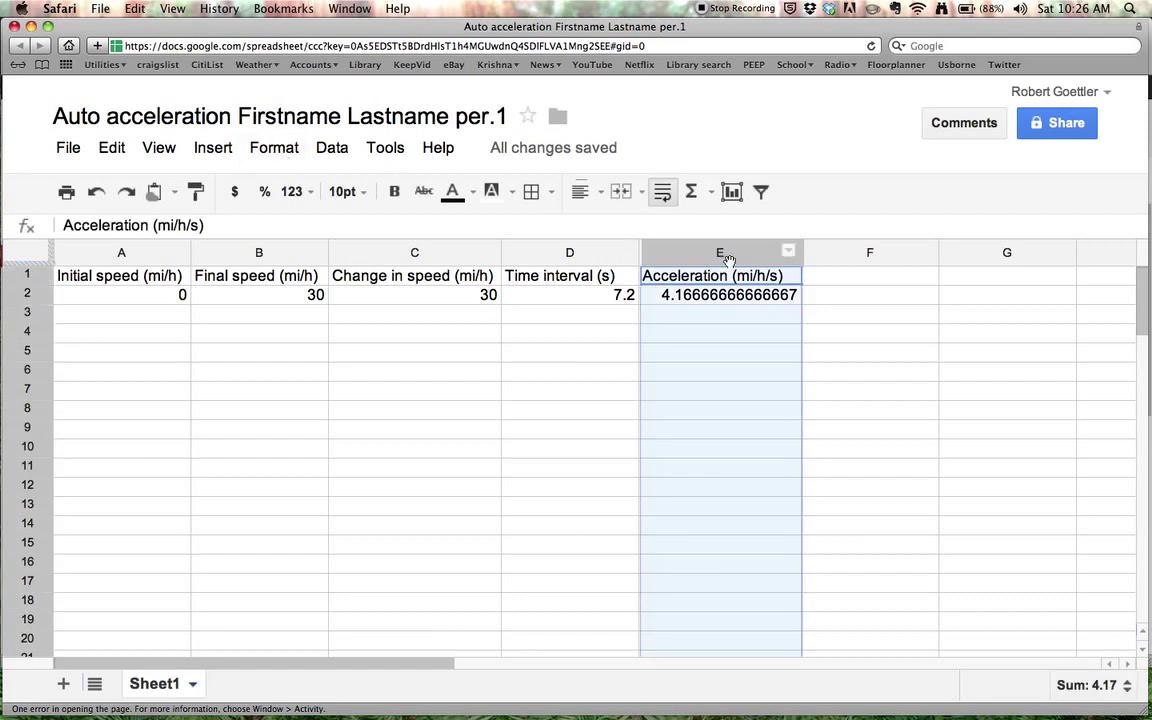
{"action": "left_click", "coordinate": [281, 158]}
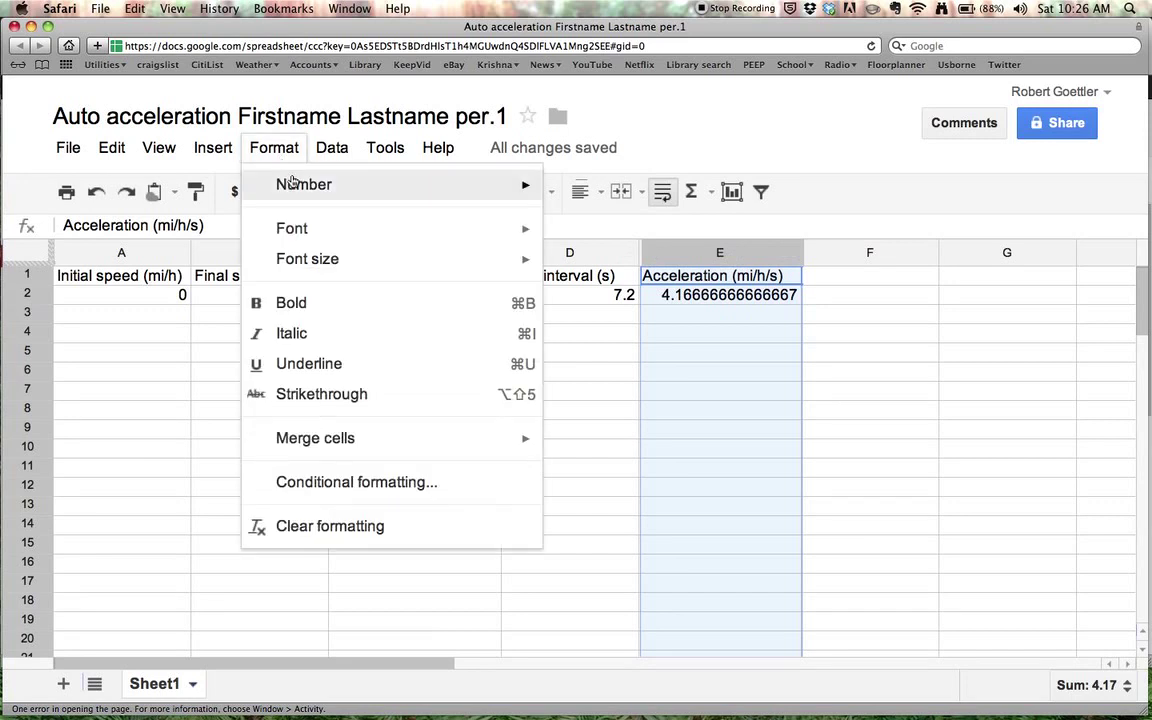
{"action": "mouse_move", "coordinate": [300, 184]}
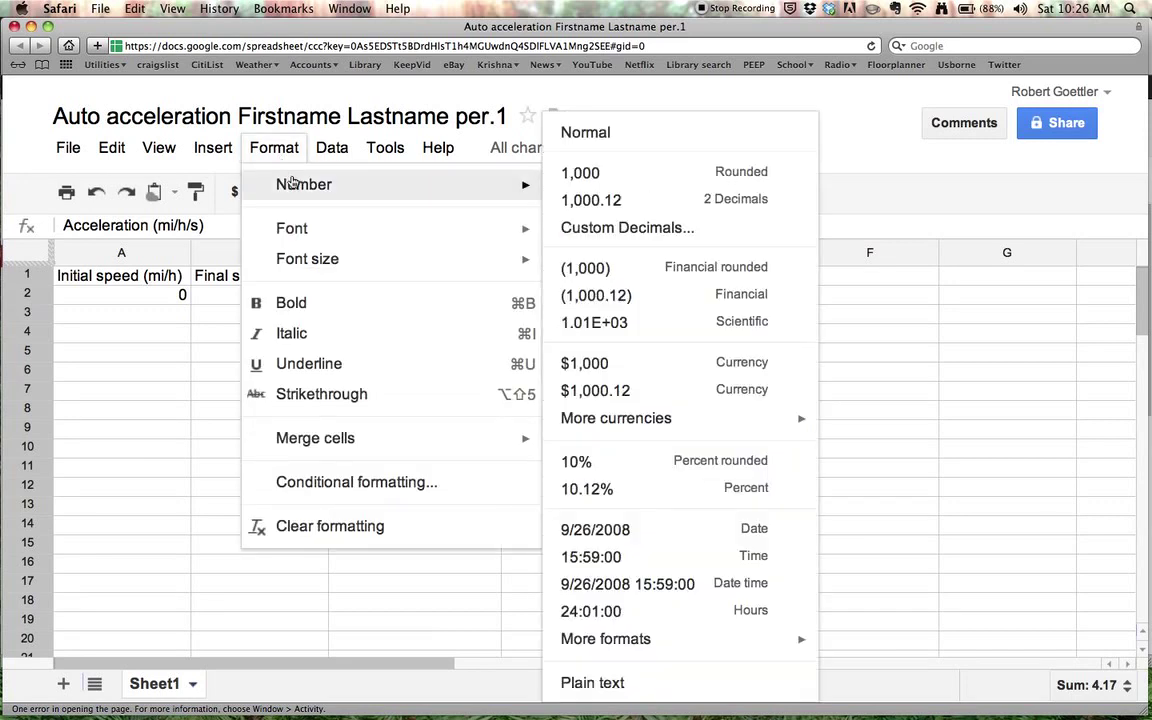
{"action": "left_click", "coordinate": [595, 228]}
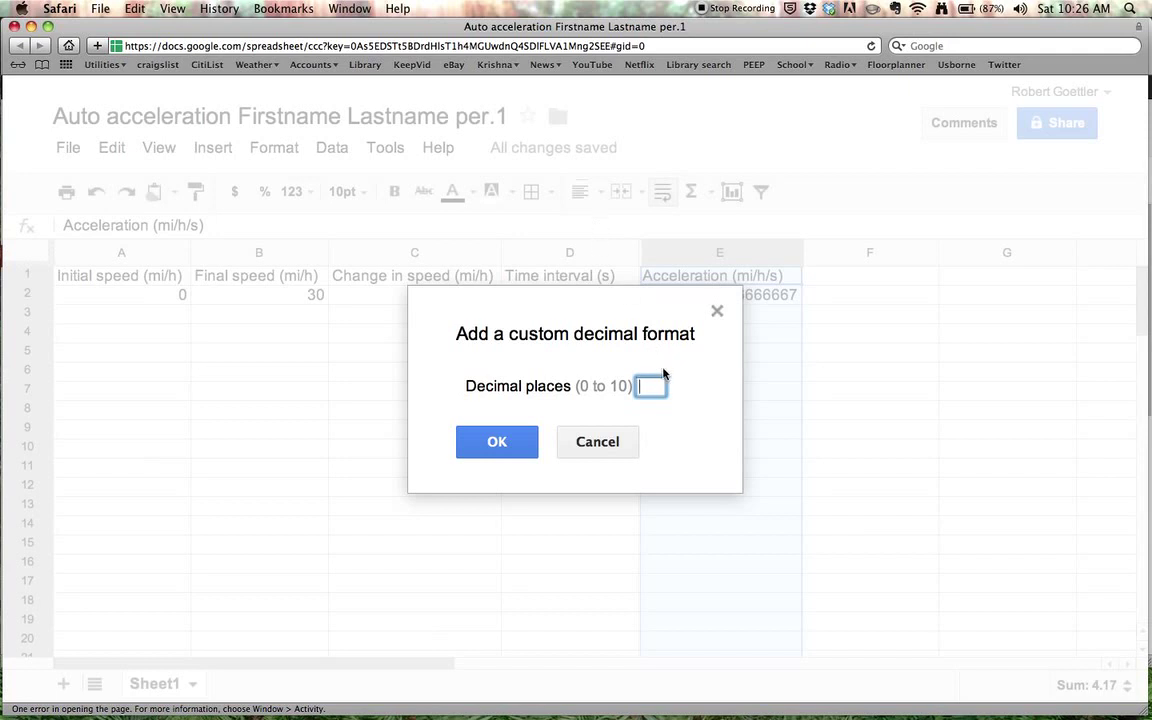
{"action": "type", "text": "1"}
{"action": "left_click", "coordinate": [515, 452]}
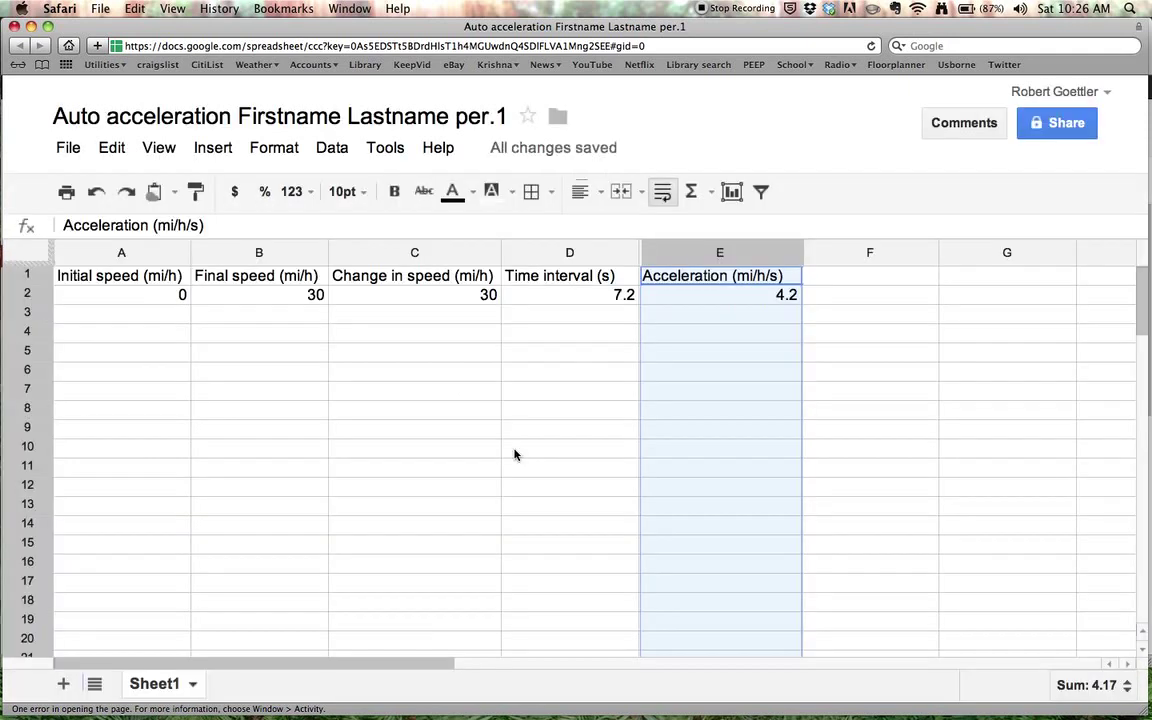
{"action": "left_click", "coordinate": [712, 311]}
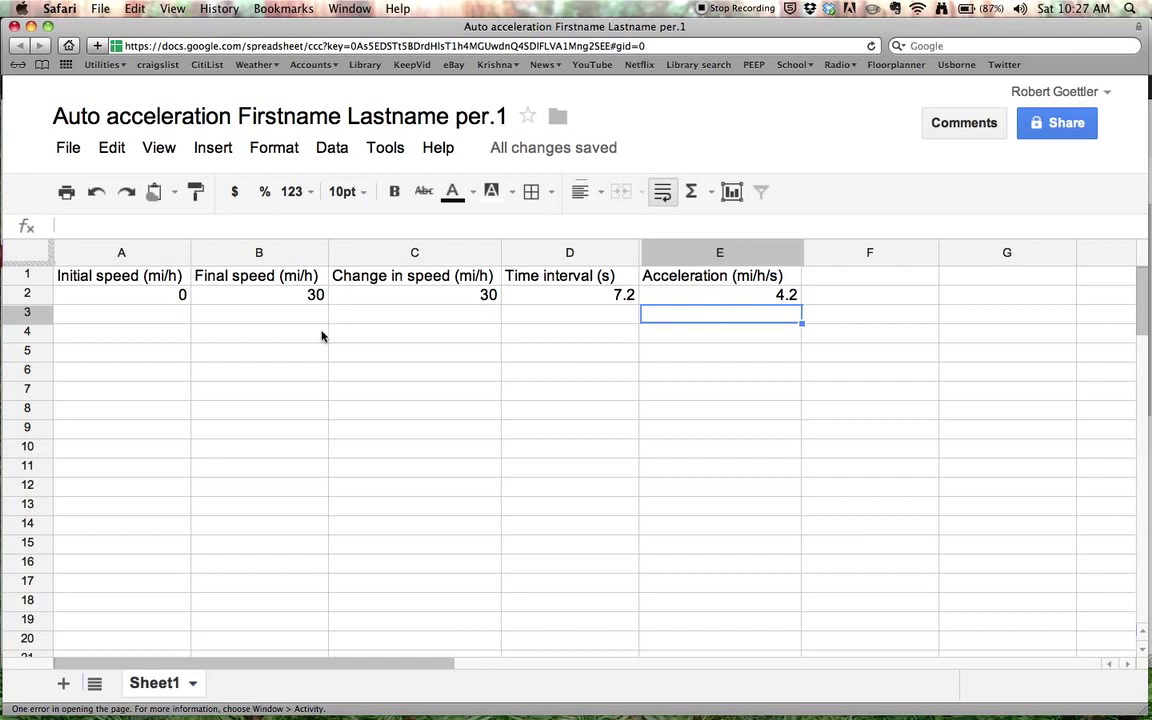
Enter an initial speed of 65 in A3 and a final speed of 25 in B3
{"action": "left_click", "coordinate": [115, 317]}
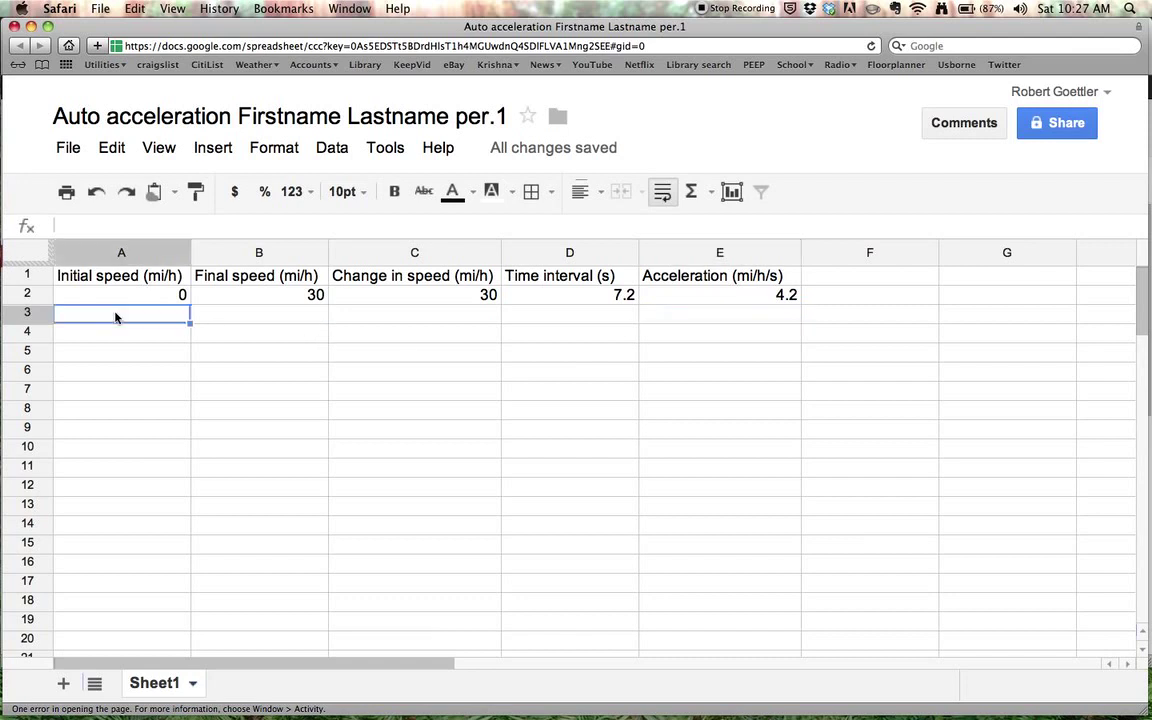
{"action": "type", "text": "65"}
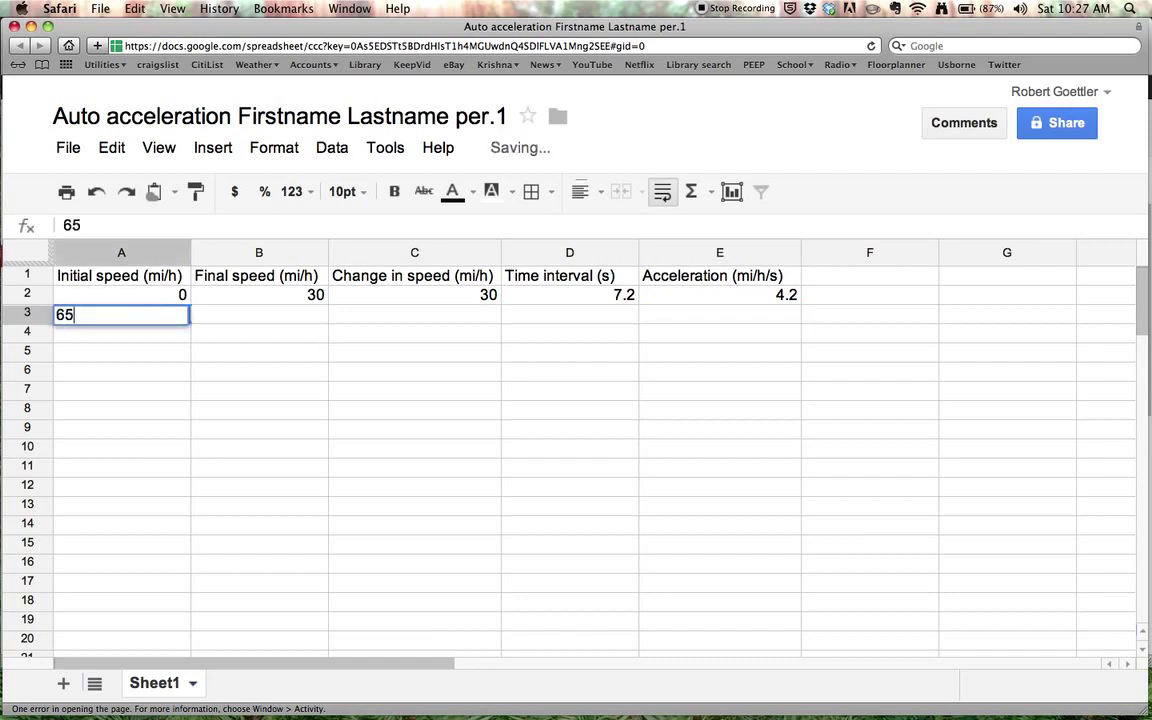
{"action": "left_click", "coordinate": [216, 320]}
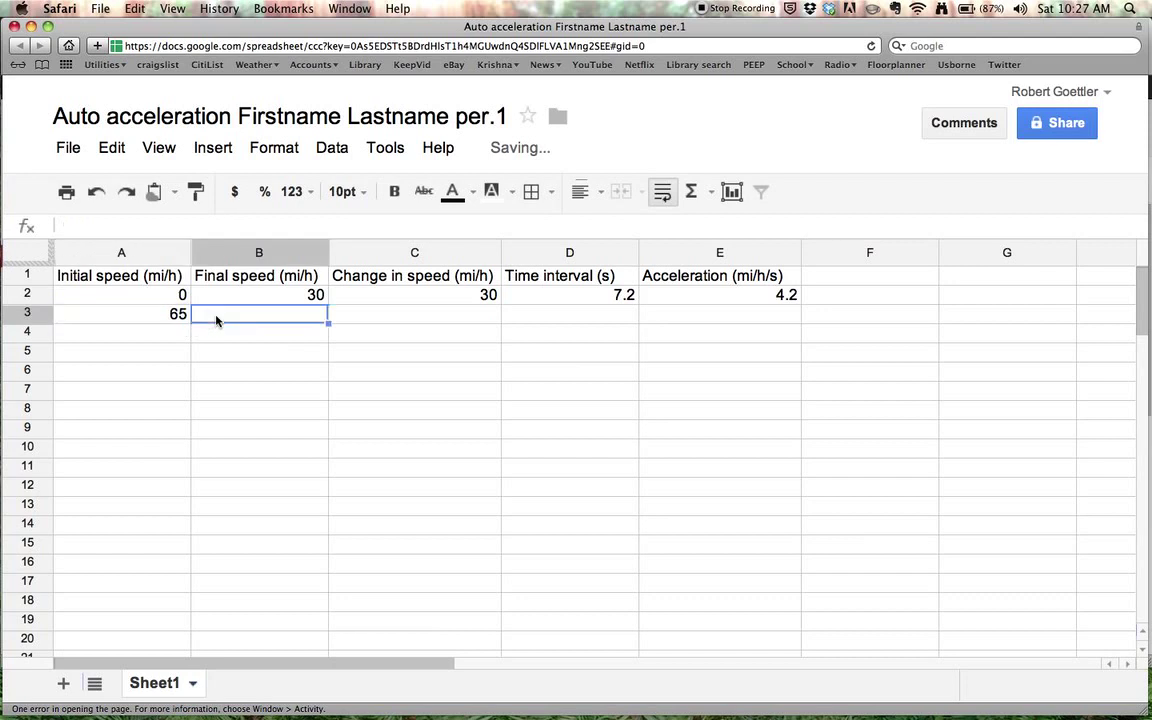
{"action": "type", "text": "3"}
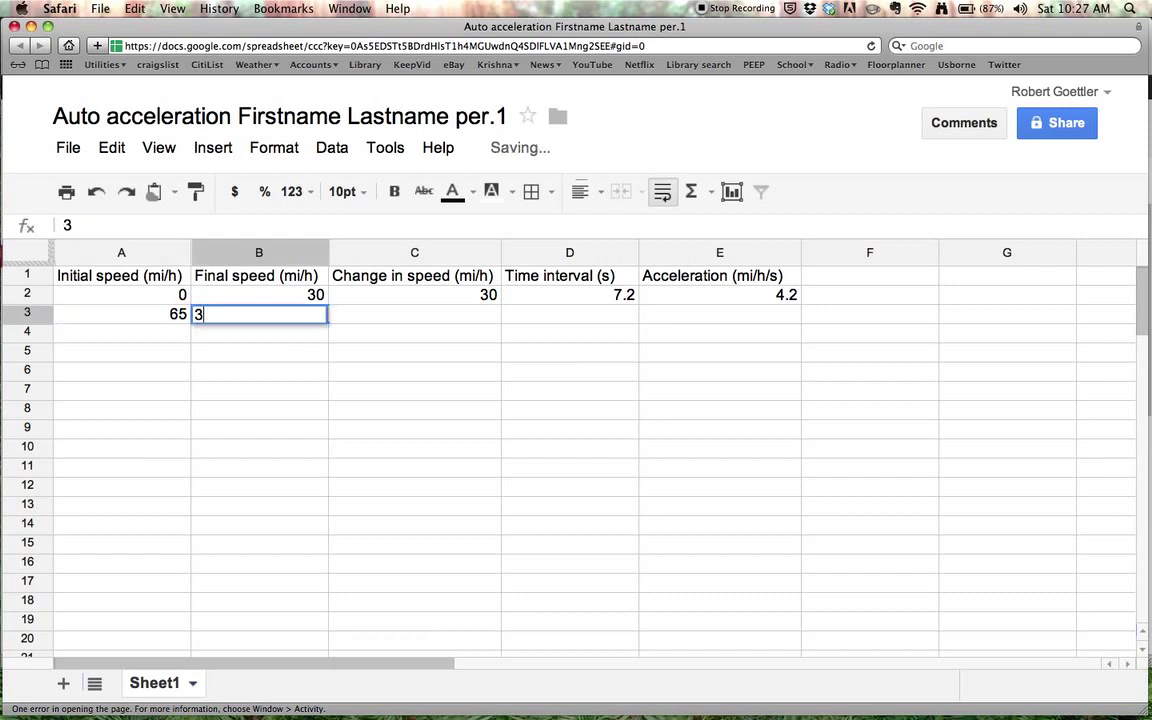
{"action": "key", "text": "BackSpace"}
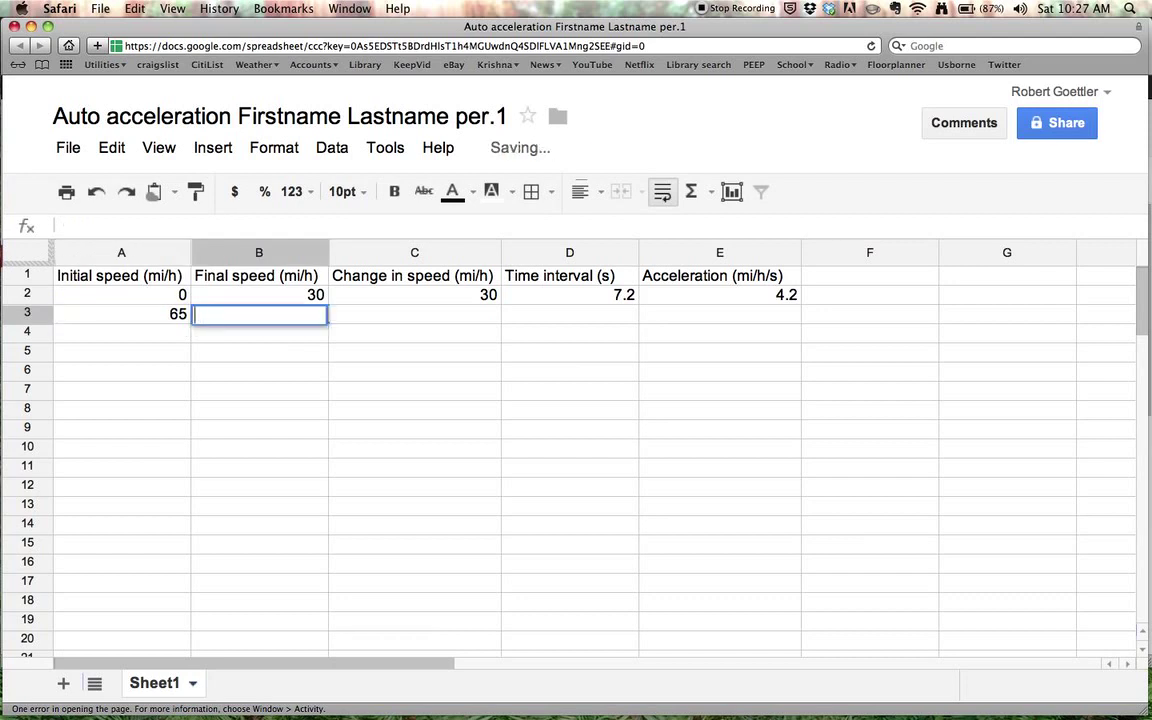
{"action": "type", "text": "25"}
{"action": "left_click", "coordinate": [352, 333]}
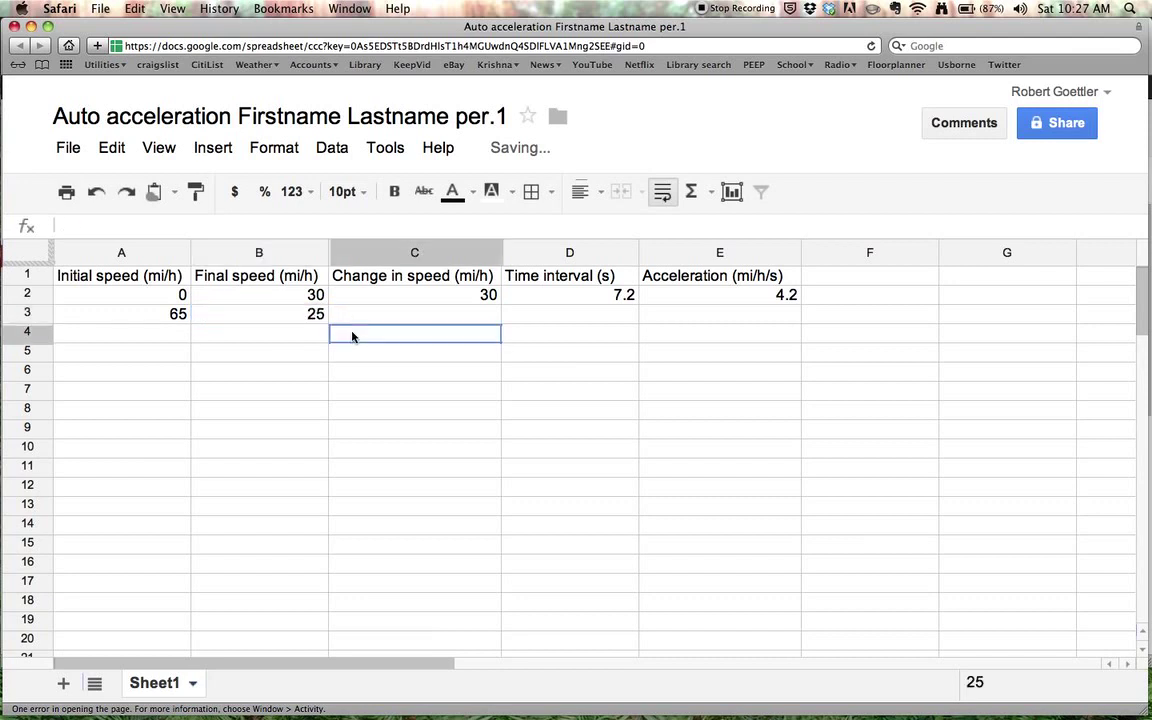
Fill the change-in-speed formula from C2 down into C3
{"action": "left_click", "coordinate": [465, 320]}
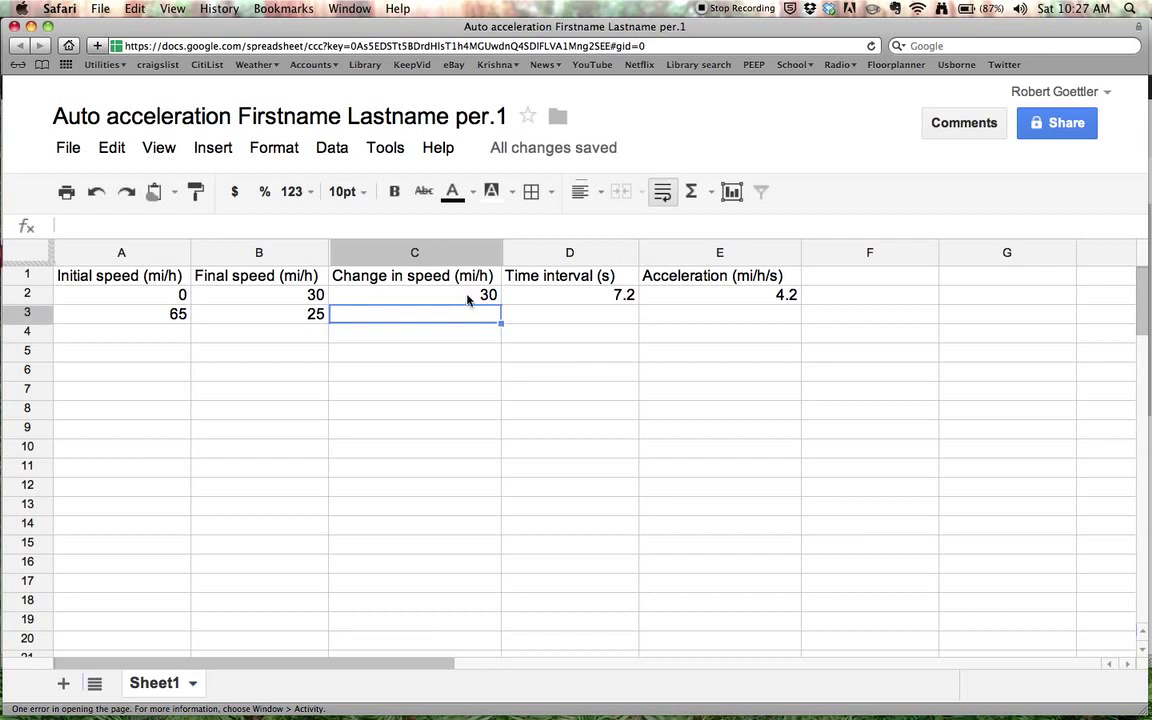
{"action": "left_click", "coordinate": [467, 296]}
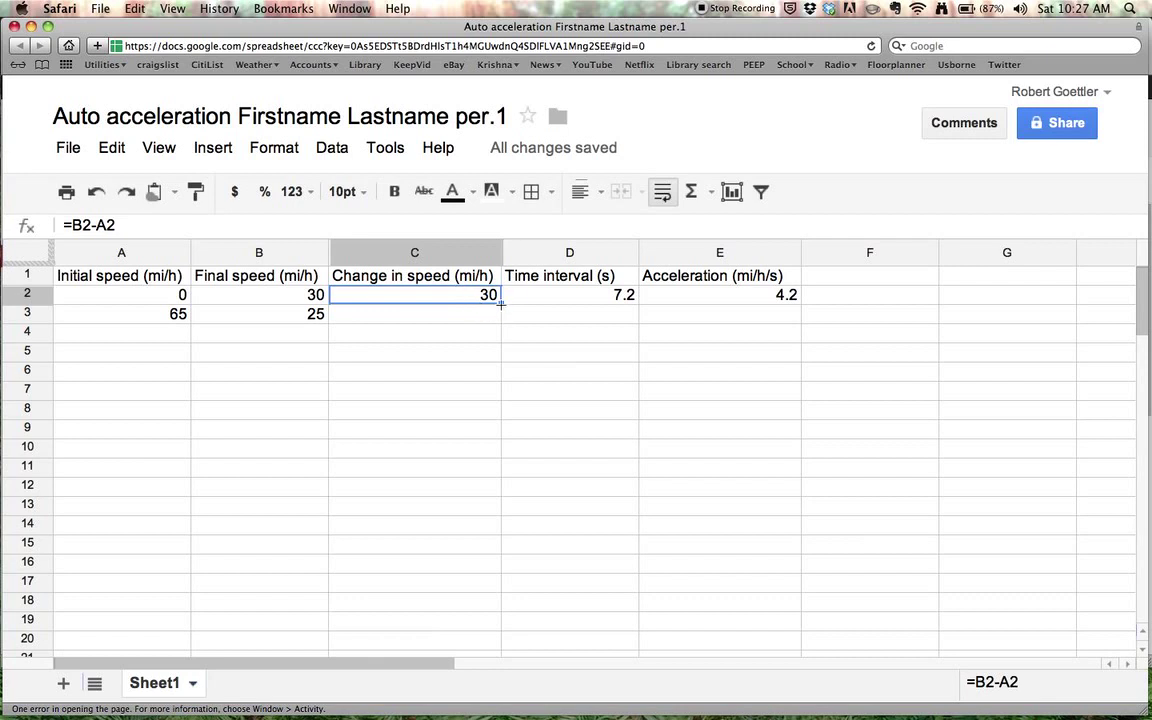
{"action": "left_click_drag", "start_coordinate": [501, 303], "coordinate": [501, 322]}
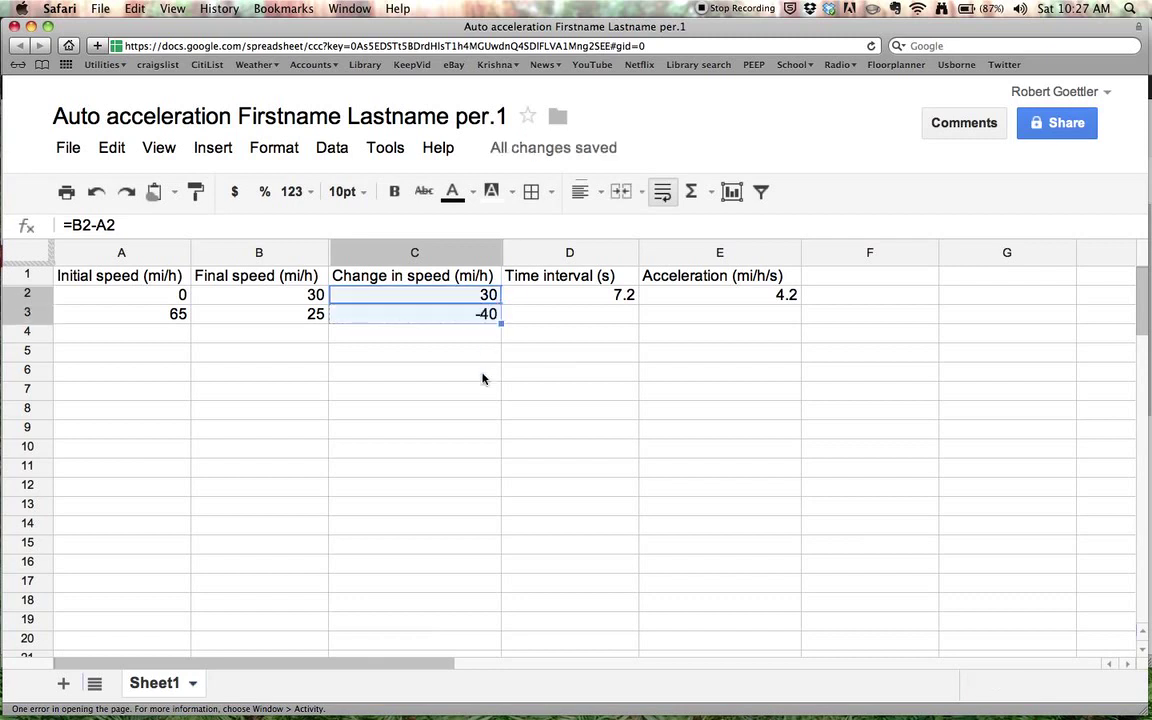
Examine the copied change-in-speed formula in C3 and the cells it references
{"action": "left_click", "coordinate": [481, 353]}
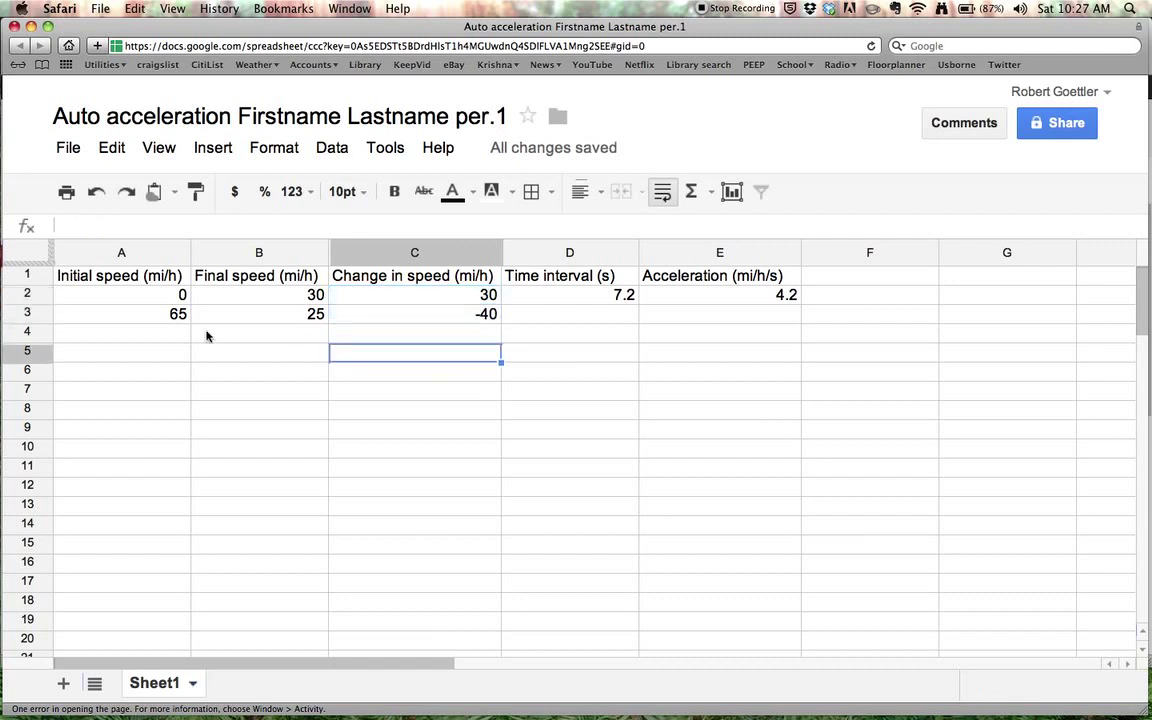
{"action": "double_click", "coordinate": [417, 318]}
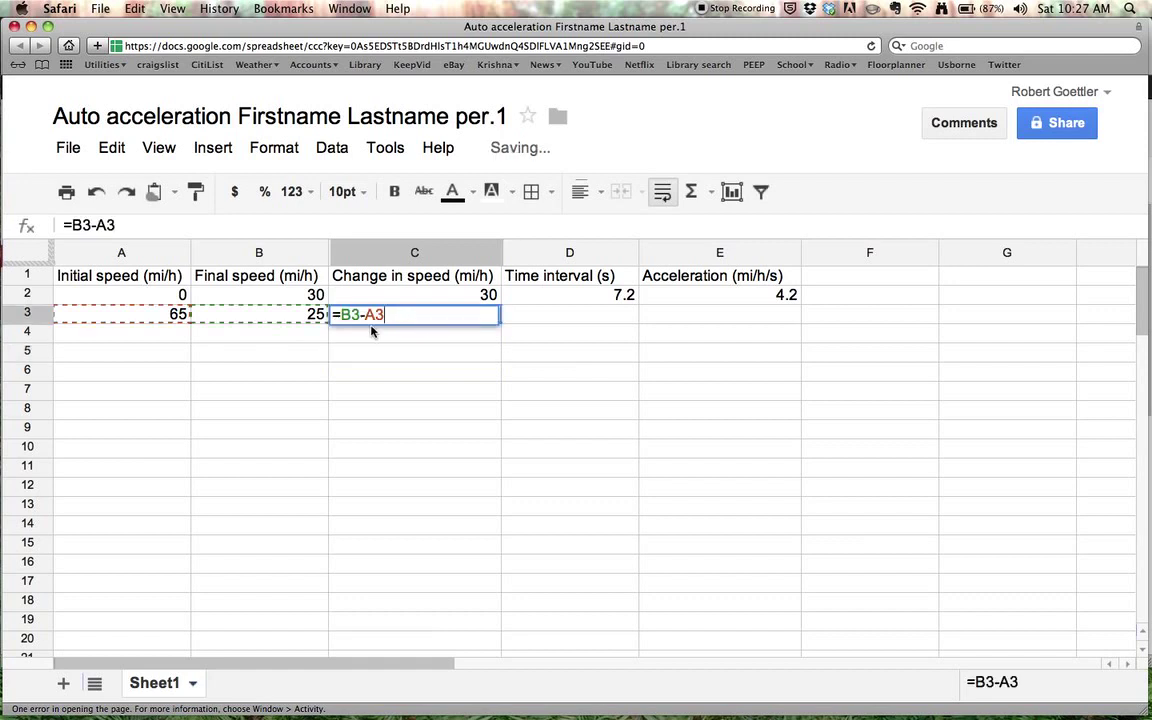
{"action": "key", "text": "Return"}
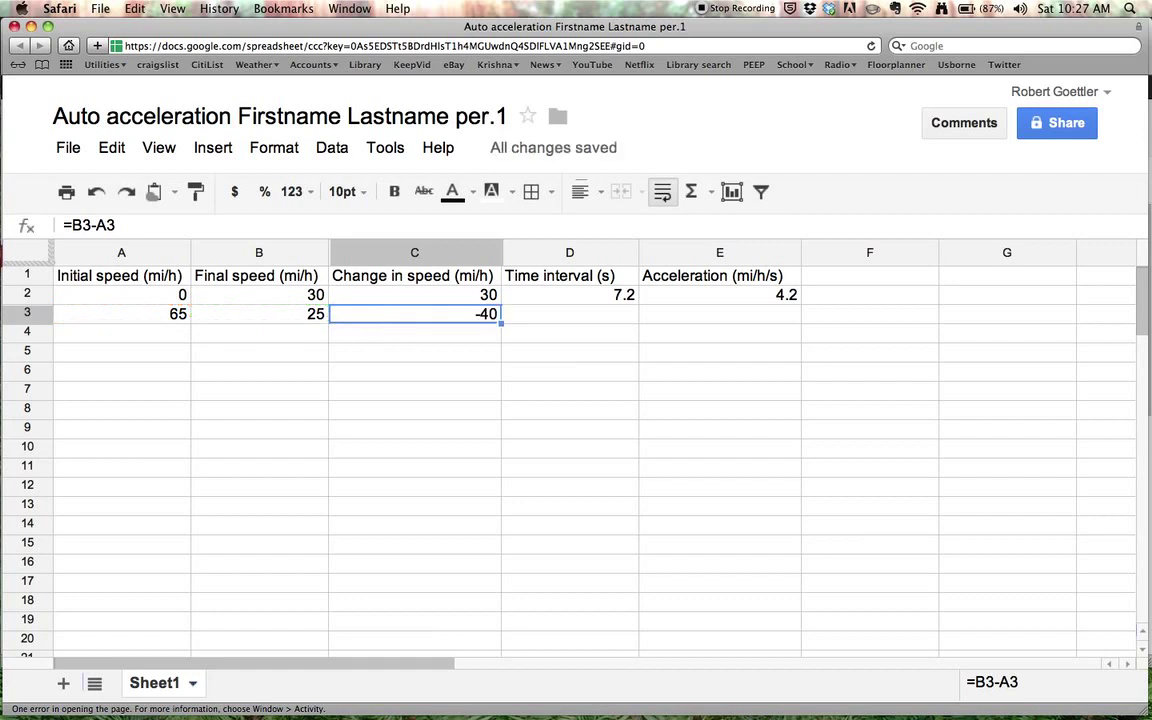
Enter a time interval of 4.8 in D3 and fill the acceleration formula from E2 down into E3
{"action": "left_click", "coordinate": [598, 317]}
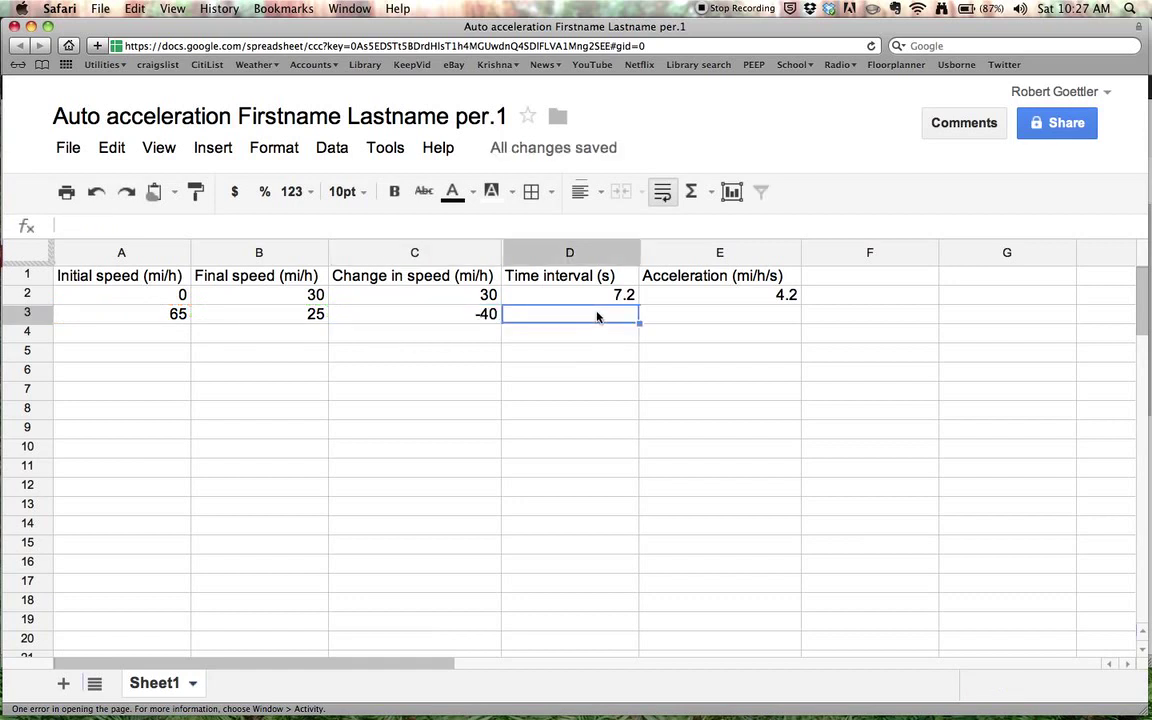
{"action": "type", "text": "4."}
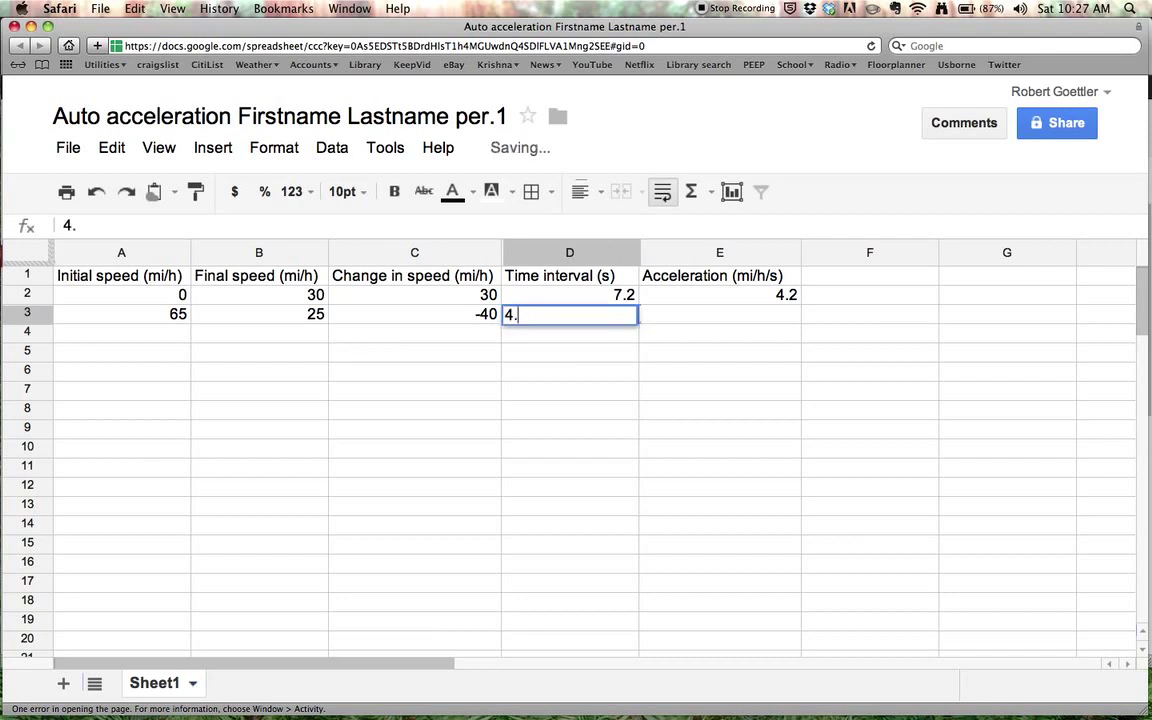
{"action": "type", "text": "8"}
{"action": "key", "text": "Return"}
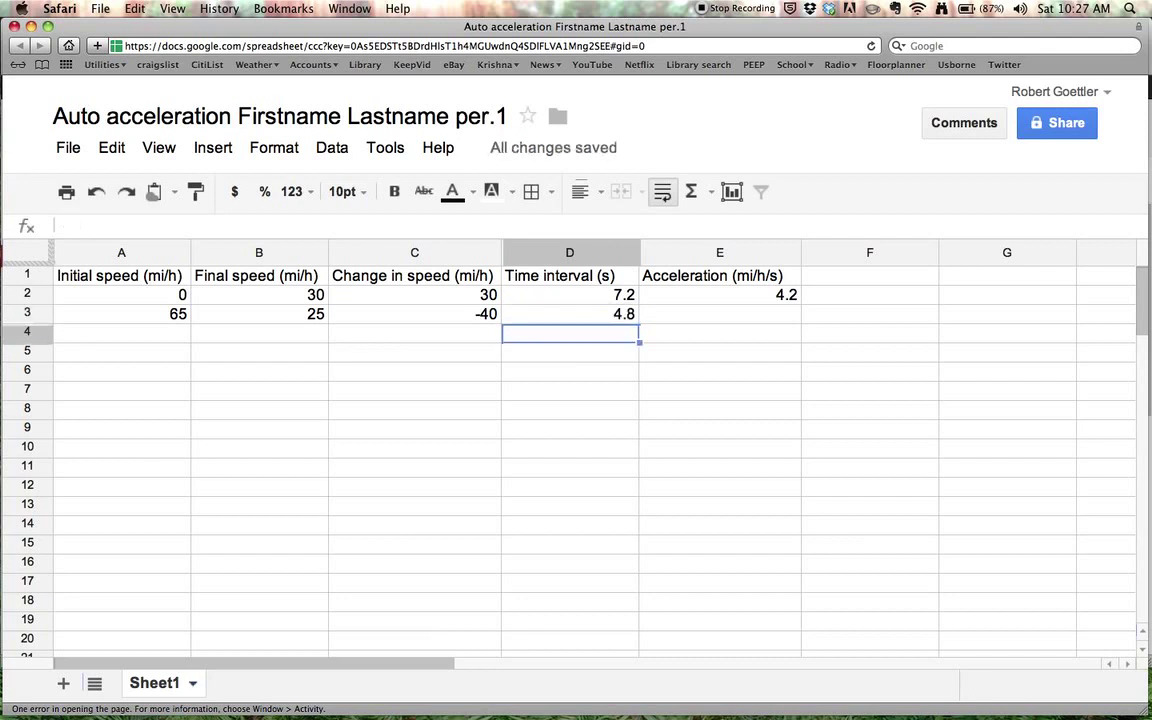
{"action": "left_click", "coordinate": [774, 298]}
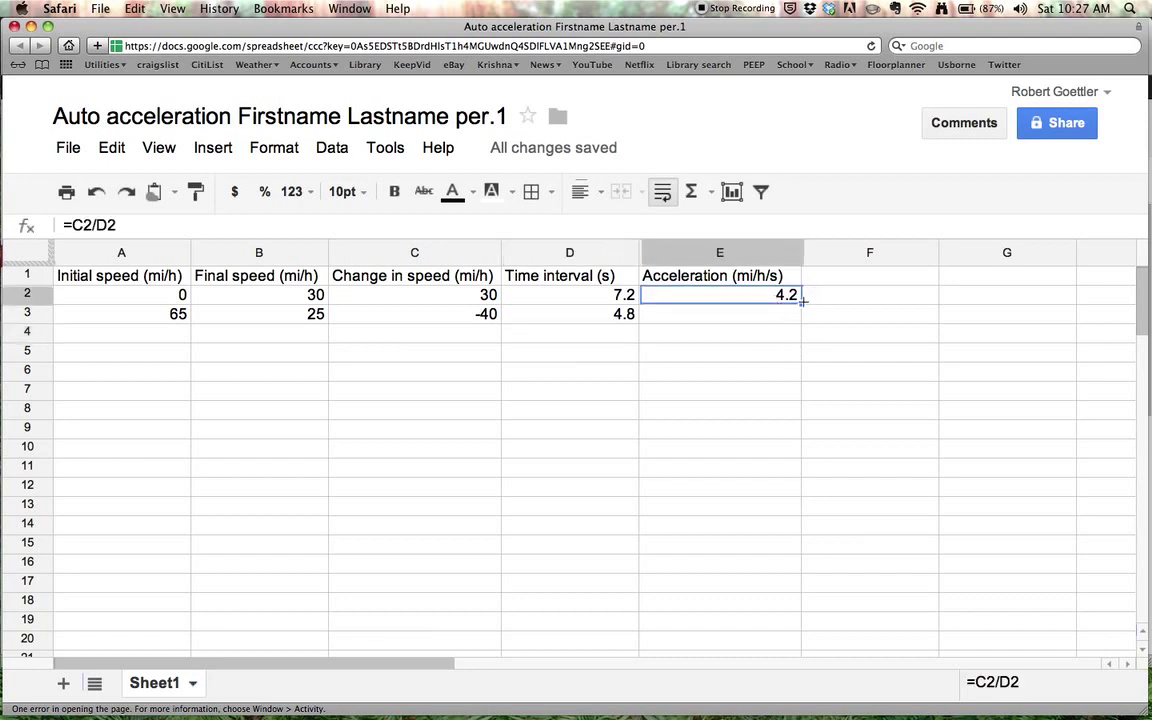
{"action": "left_click_drag", "start_coordinate": [803, 301], "coordinate": [802, 321]}
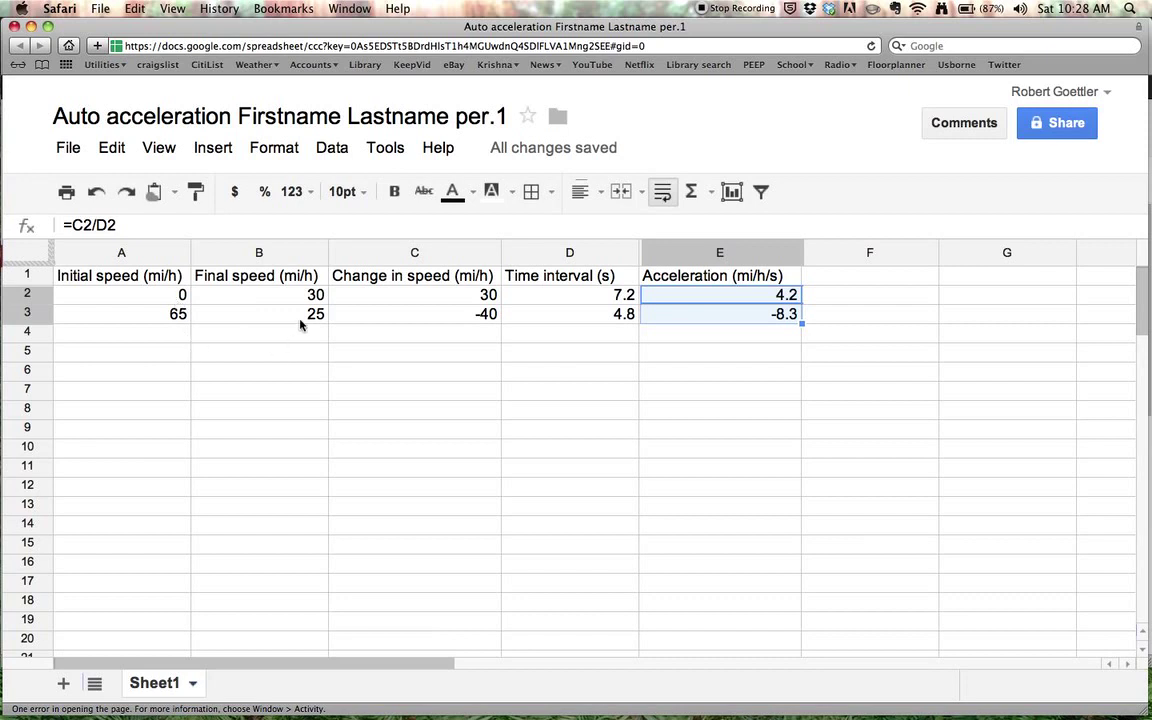
Add the unit mi/h after the number in B2 and check how the change-in-speed formula in C2 responds
{"action": "left_click", "coordinate": [317, 294]}
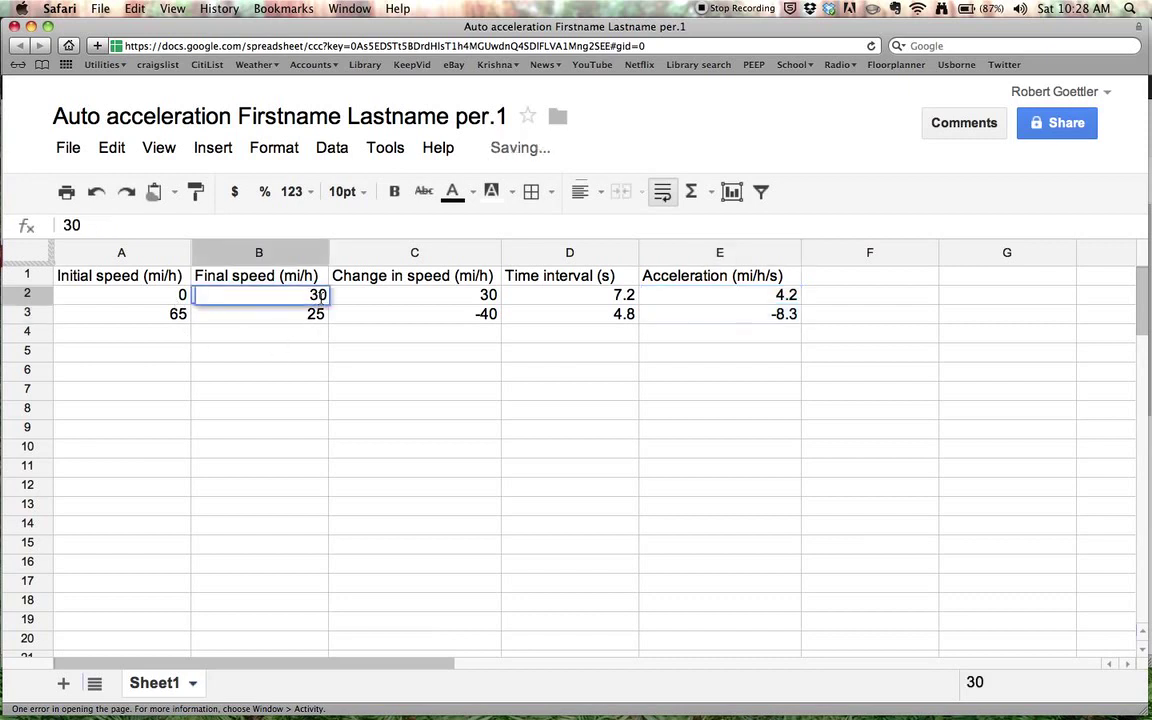
{"action": "type", "text": "mi/h"}
{"action": "key", "text": "Return"}
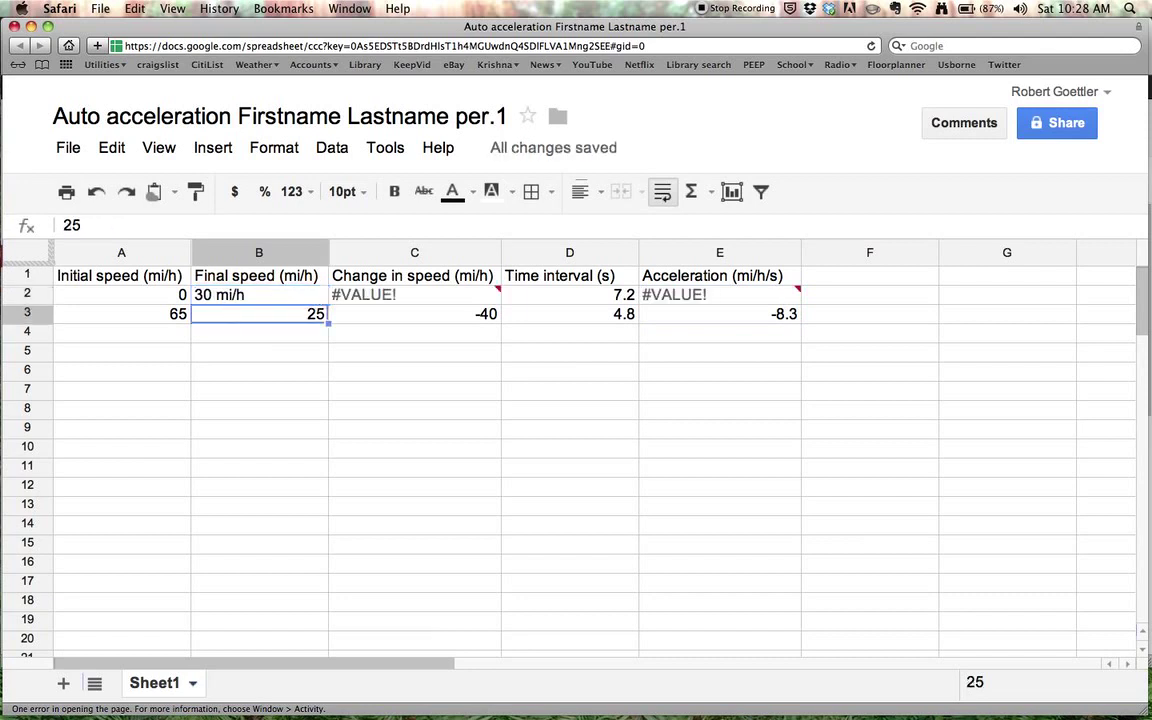
{"action": "mouse_move", "coordinate": [370, 298]}
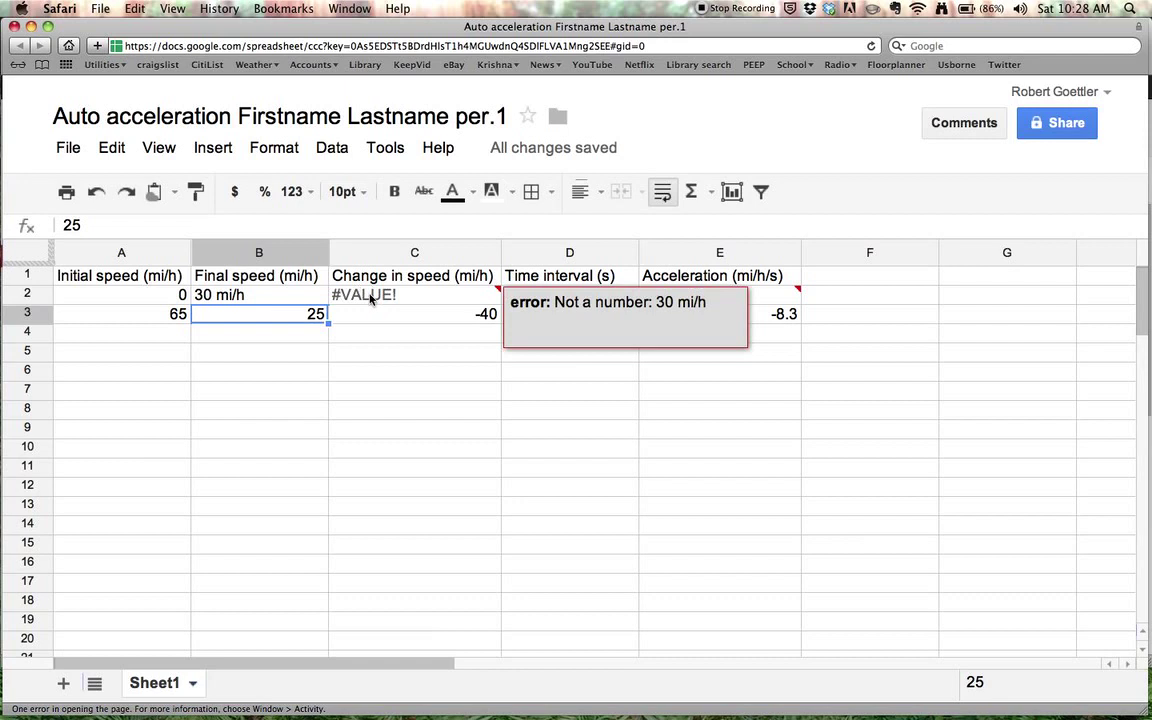
Remove the unit text from the final speed in B2, leaving only the number 30
{"action": "left_click", "coordinate": [281, 297]}
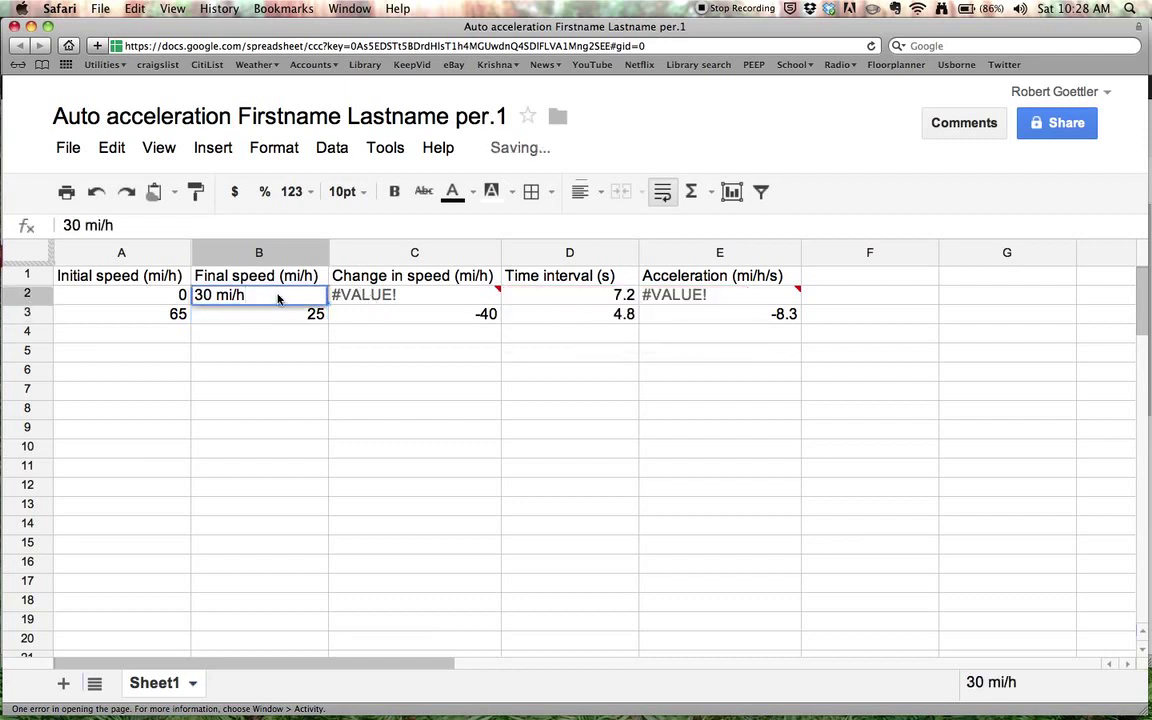
{"action": "key", "text": "BackSpace"}
{"action": "key", "text": "BackSpace"}
{"action": "key", "text": "BackSpace"}
{"action": "key", "text": "BackSpace"}
{"action": "key", "text": "BackSpace"}
{"action": "key", "text": "Return"}
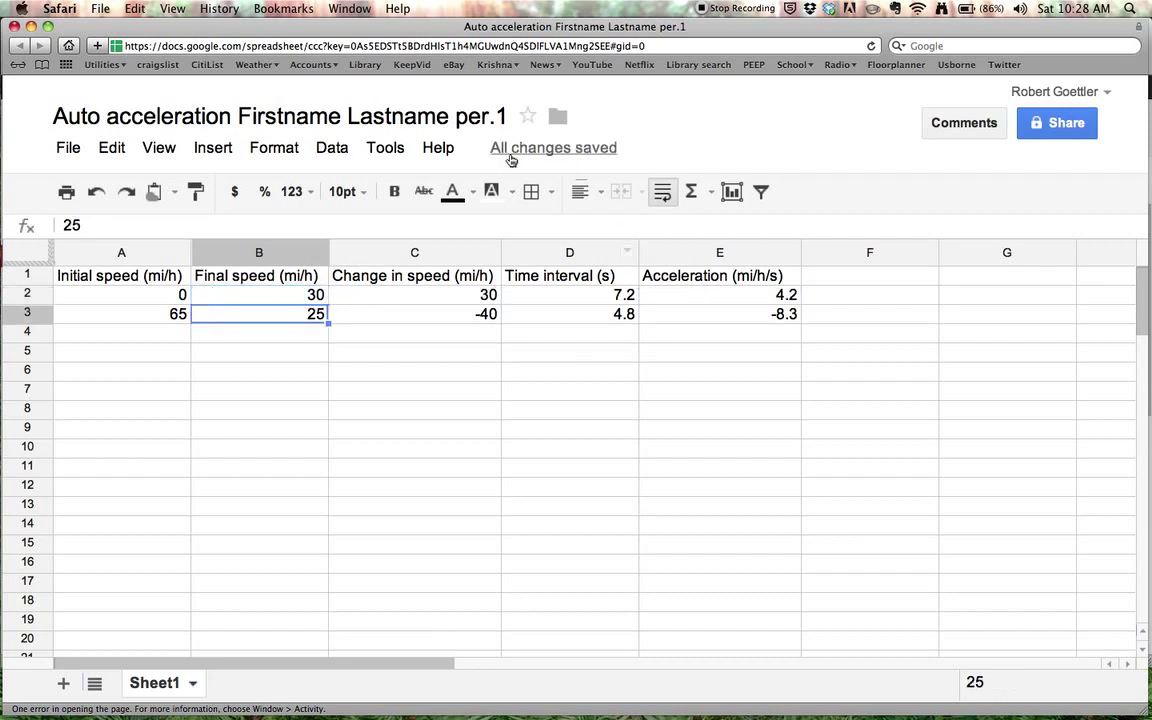
Open the sharing settings for the auto acceleration spreadsheet
{"action": "mouse_move", "coordinate": [618, 160]}
{"action": "left_click", "coordinate": [1065, 130]}
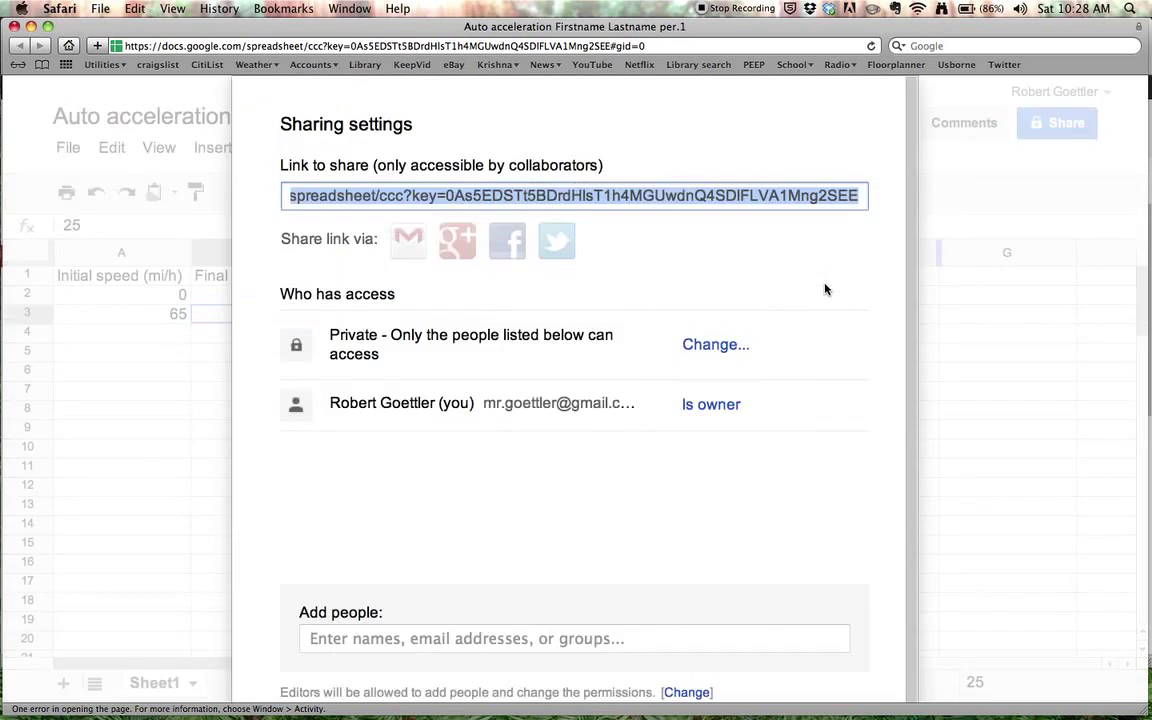